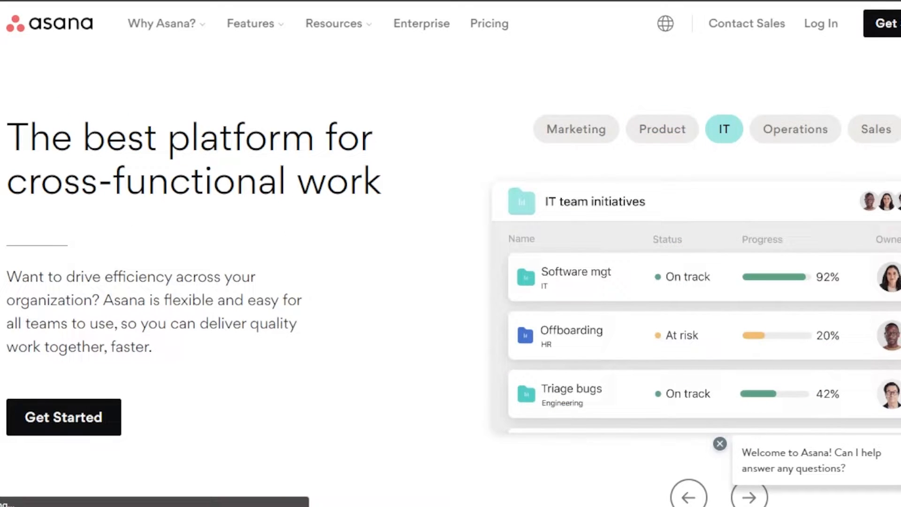
Step: Look through the Asana home page's work views, workflow features and integrations, and enter the app through Get Started
scroll(451, 282, down, 10)
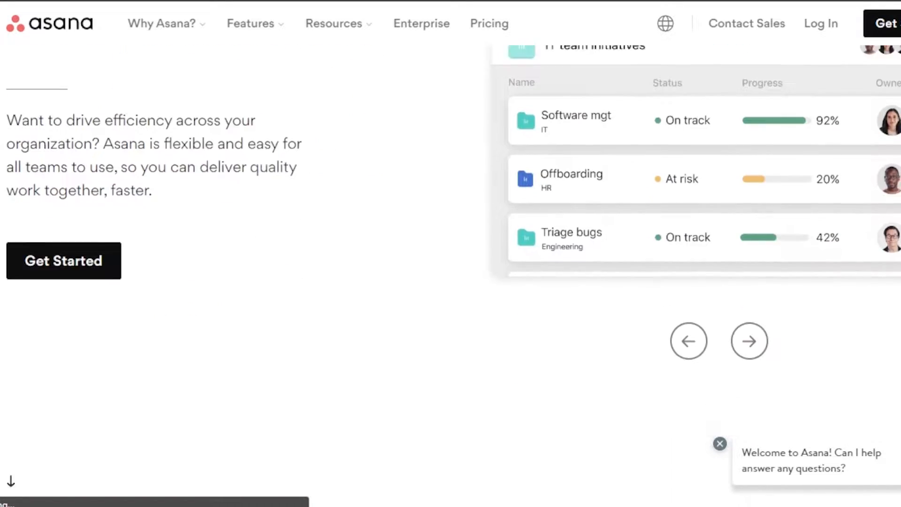
scroll(387, 277, down, 5)
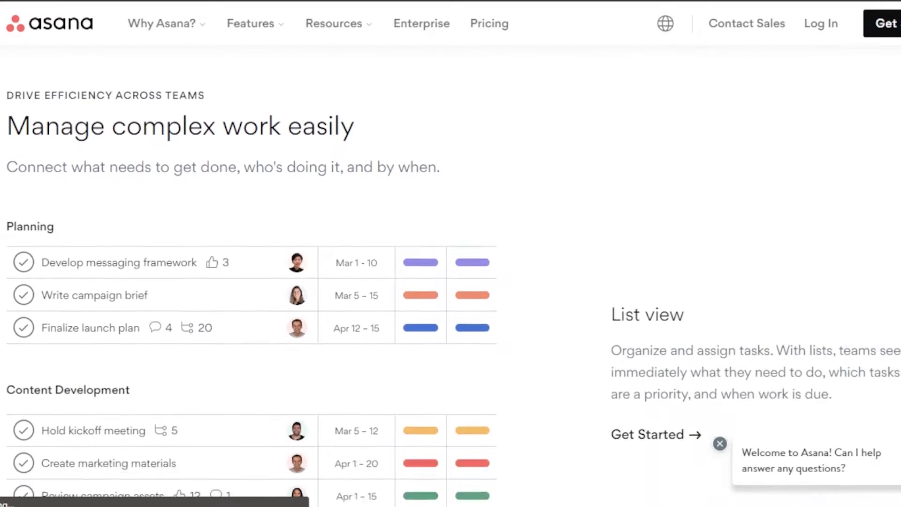
scroll(751, 263, down, 1)
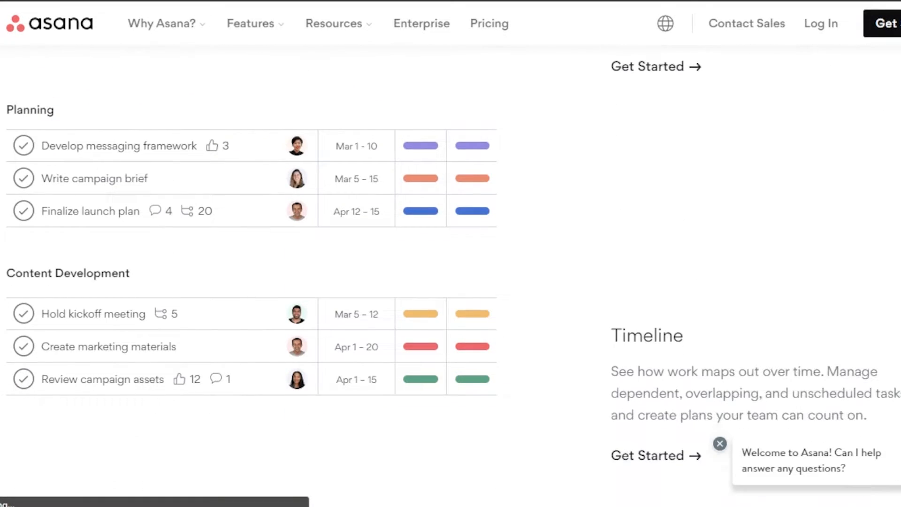
scroll(451, 254, down, 8)
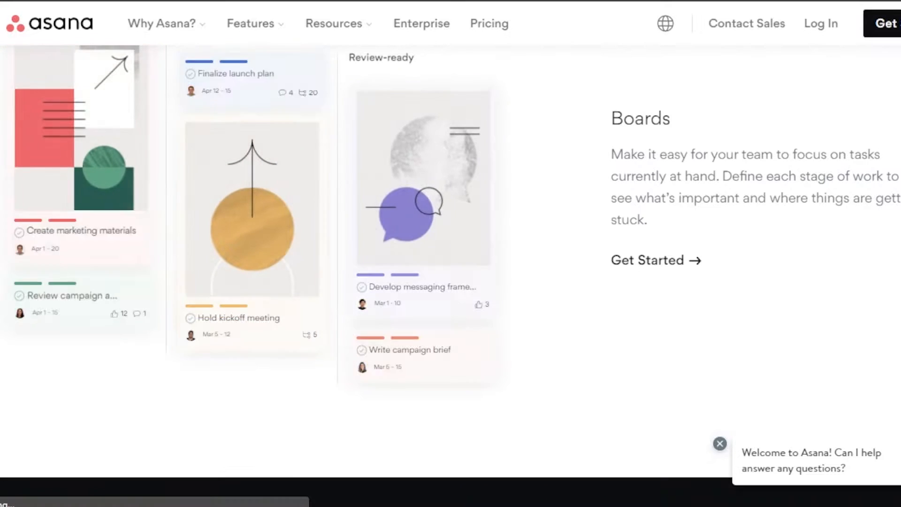
scroll(450, 253, down, 10)
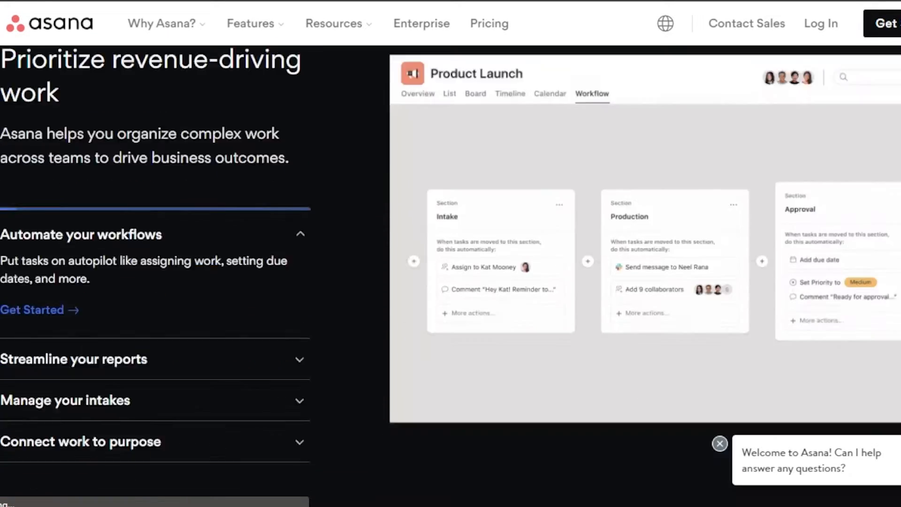
scroll(451, 253, down, 10)
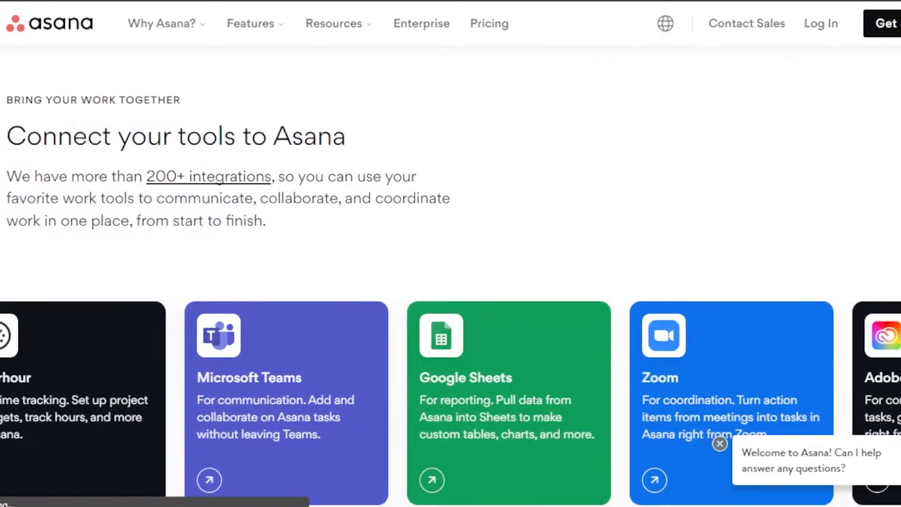
scroll(451, 253, down, 7)
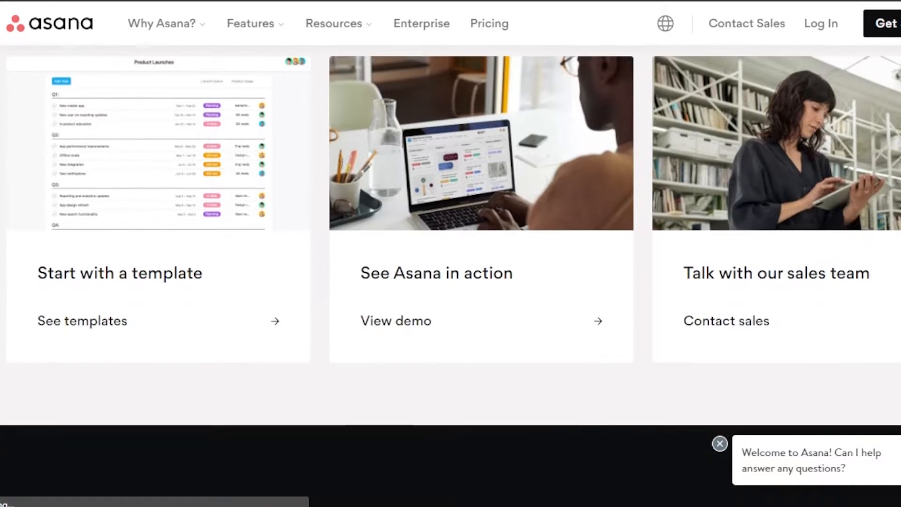
scroll(451, 253, up, 12)
scroll(451, 254, up, 15)
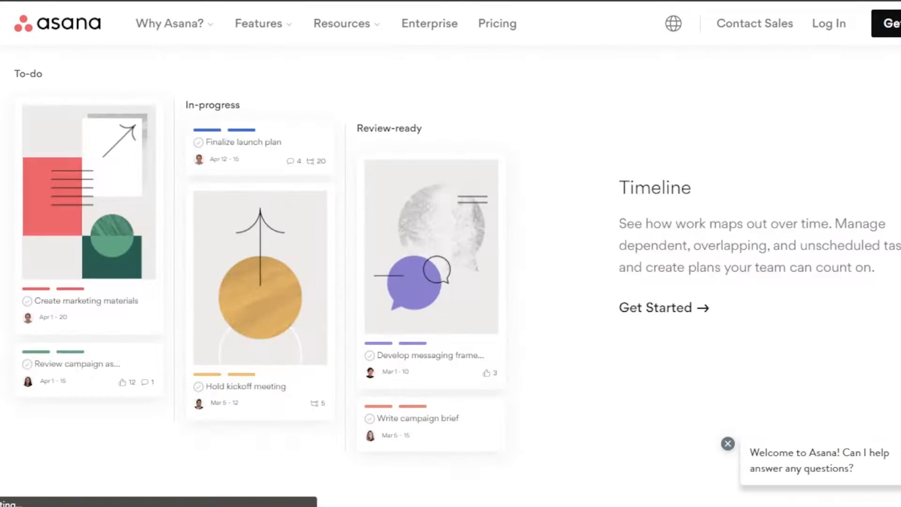
scroll(451, 253, up, 10)
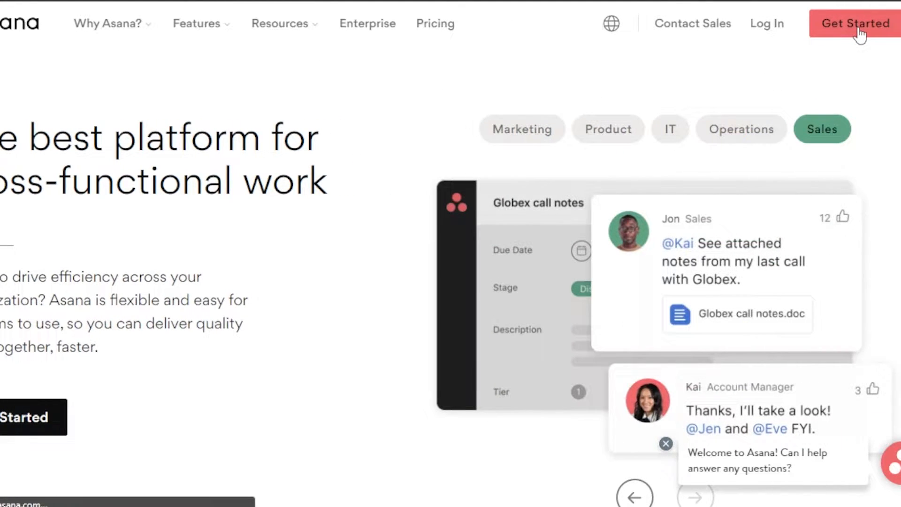
click(860, 34)
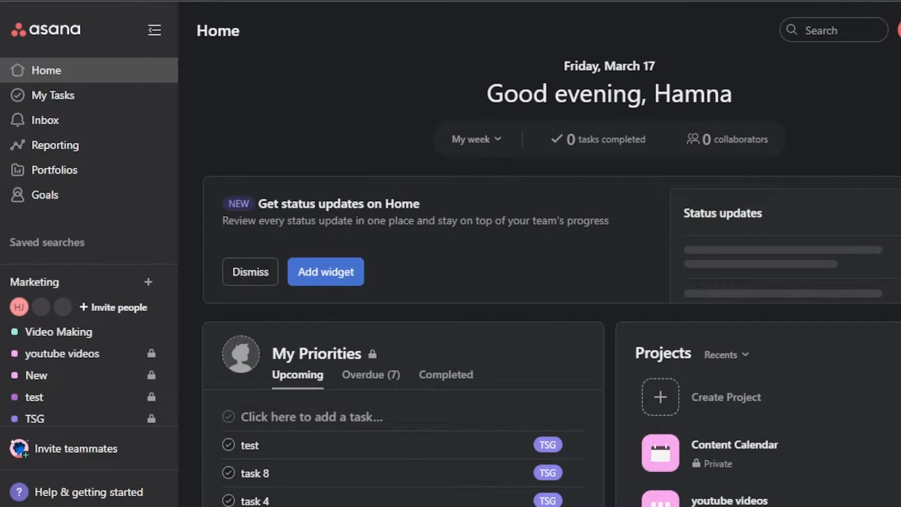
Step: Review the Home dashboard's priorities and projects, and start a new project from the template library
scroll(540, 282, down, 2)
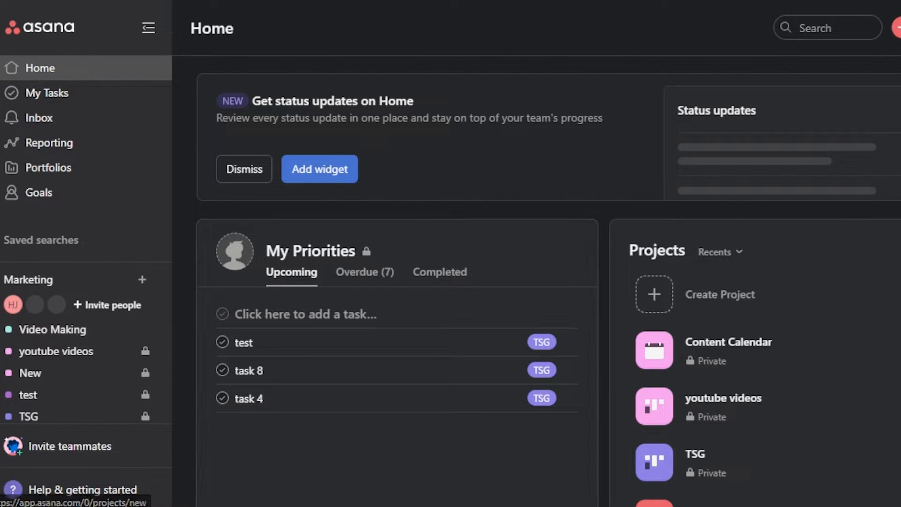
scroll(548, 283, down, 1)
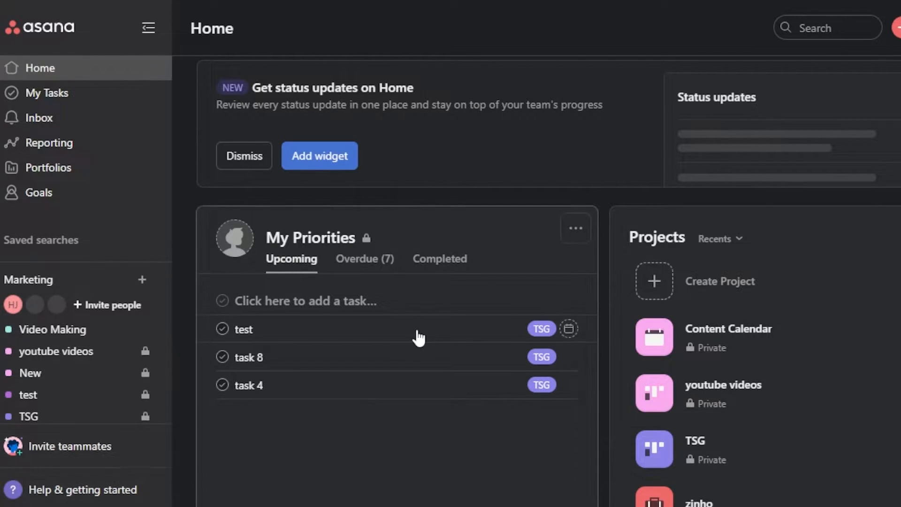
scroll(419, 336, up, 3)
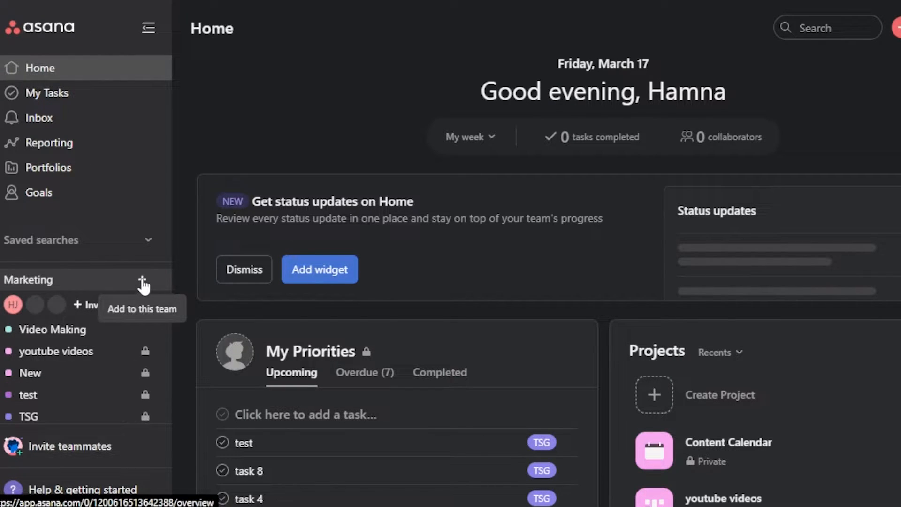
scroll(713, 274, down, 3)
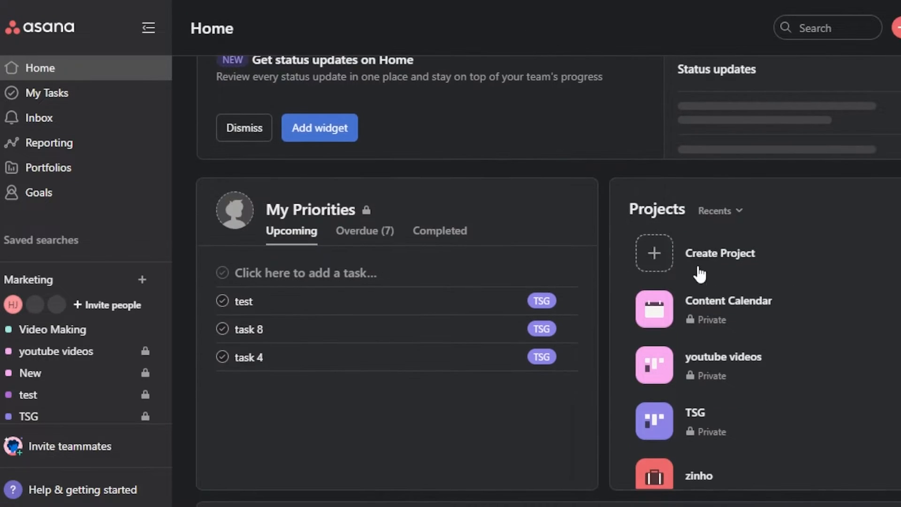
scroll(770, 388, down, 1)
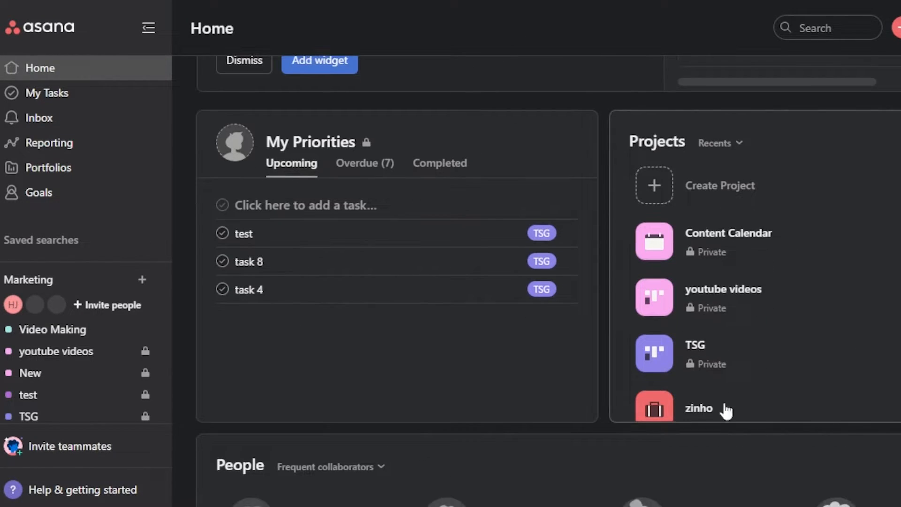
click(655, 192)
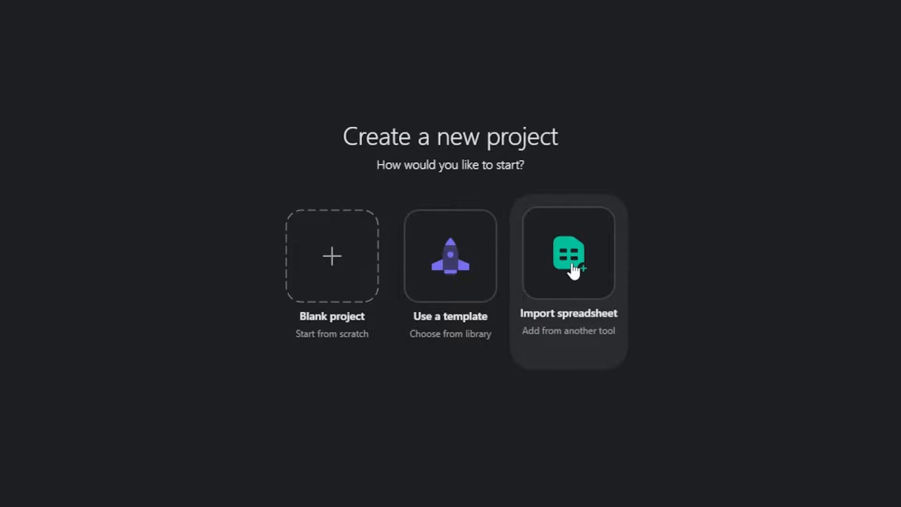
click(444, 257)
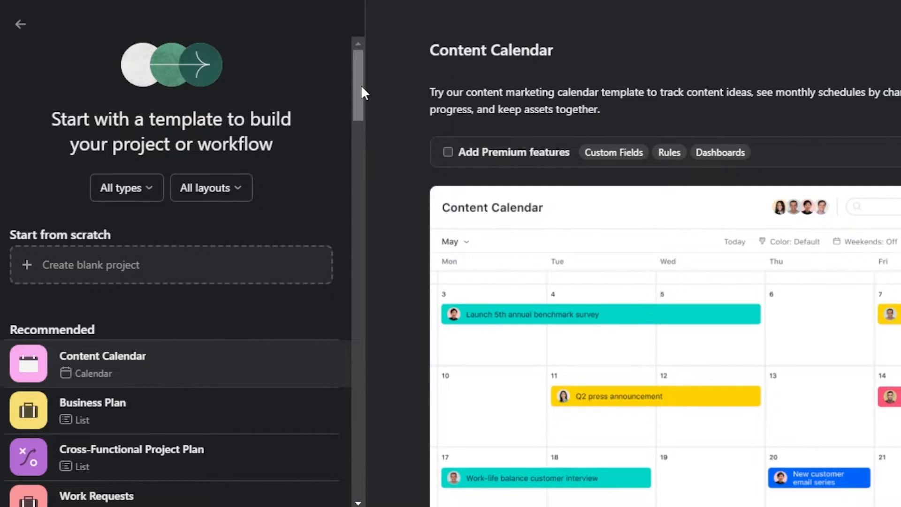
Step: Create a project named "The social guide" from the Content Calendar template, public to Marketing
scroll(361, 91, down, 5)
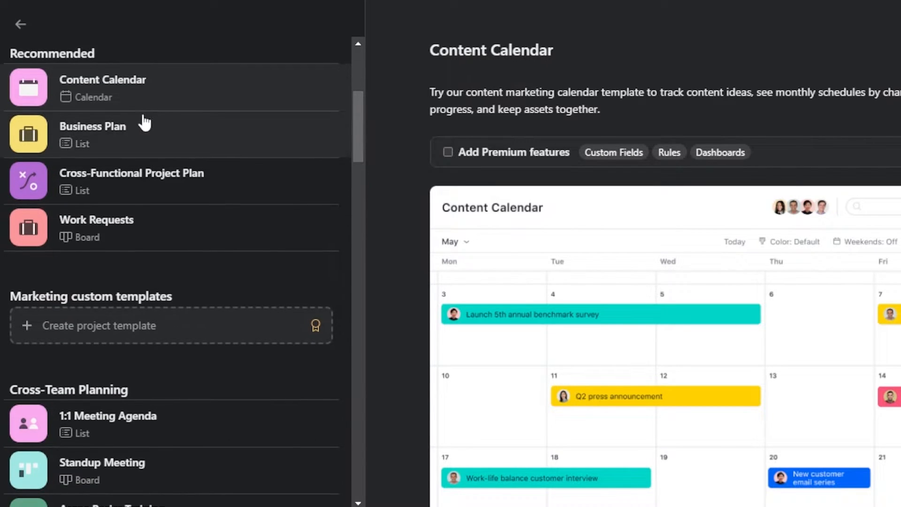
drag(362, 139, 366, 439)
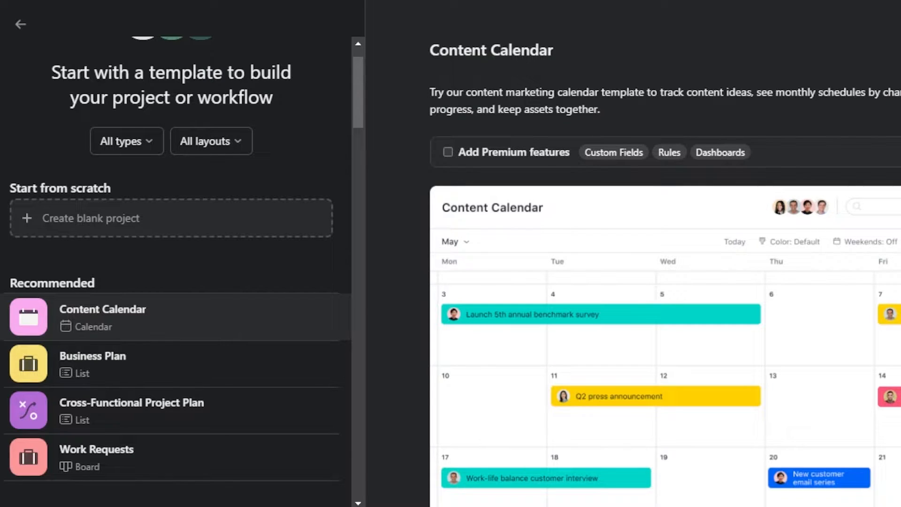
click(848, 57)
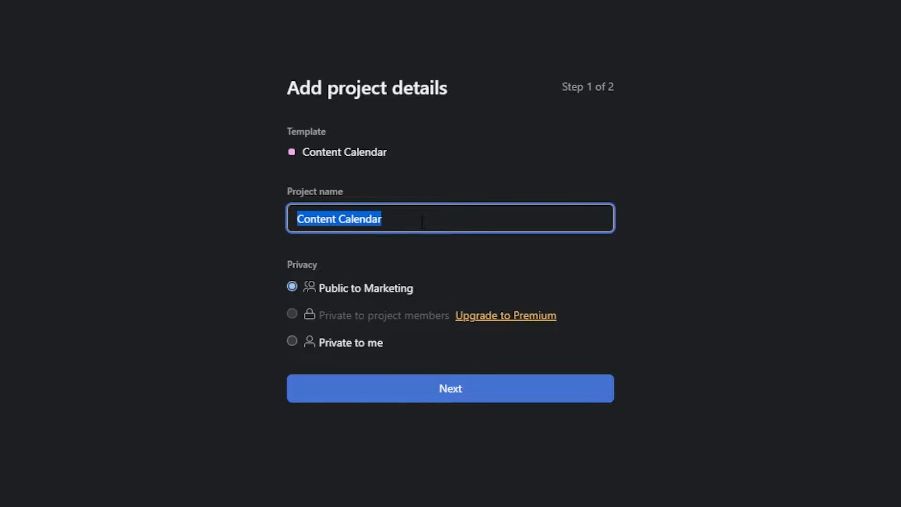
key(BackSpace)
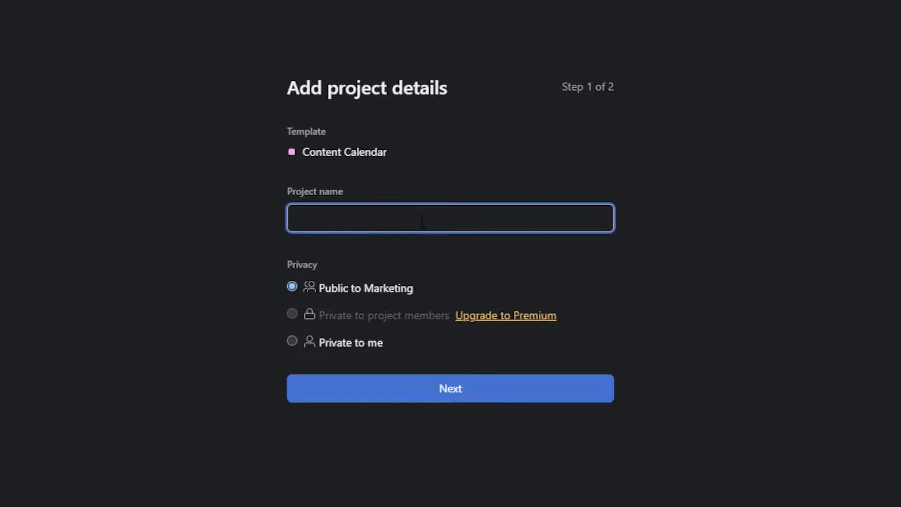
text(The social guide)
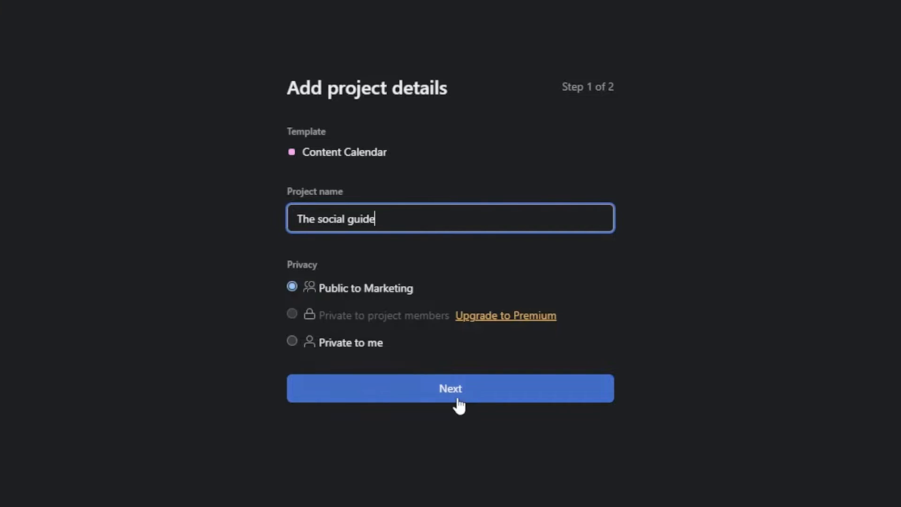
click(427, 387)
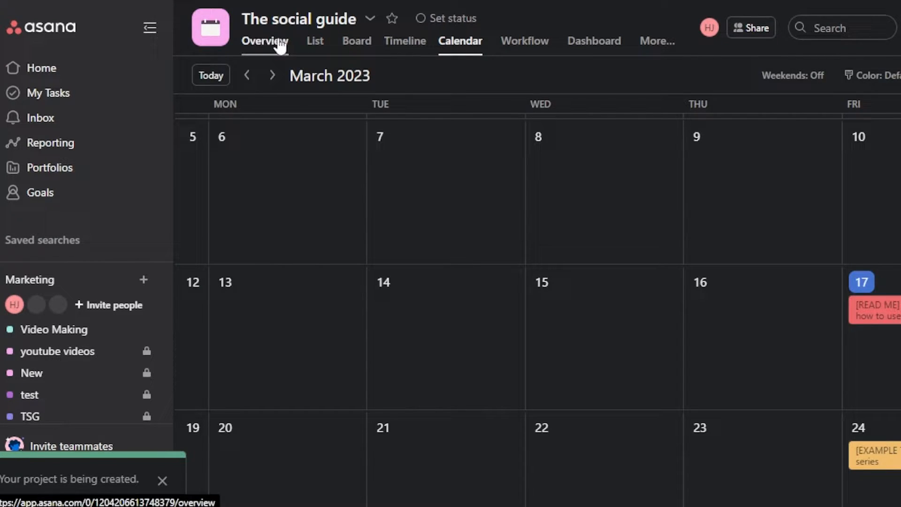
Step: Look through the project's List, Board, Timeline, Calendar and Workflow views and the additional view options
click(314, 43)
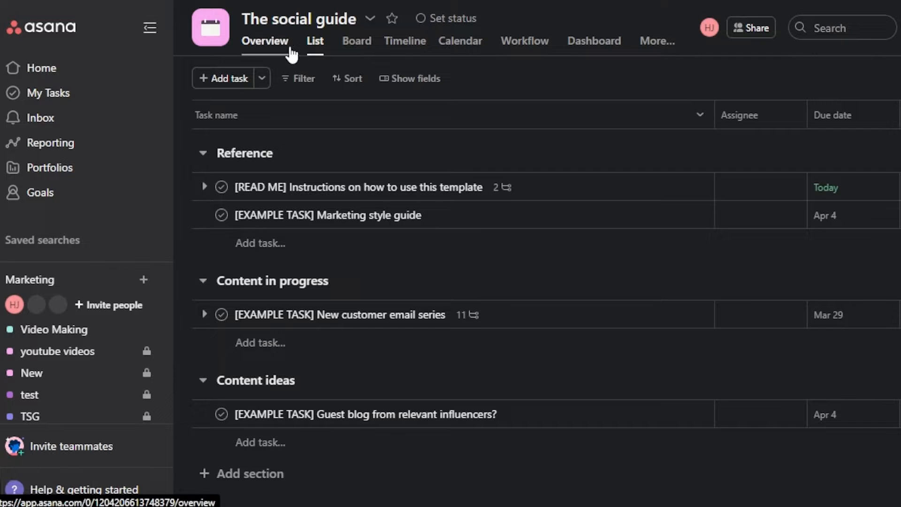
click(353, 52)
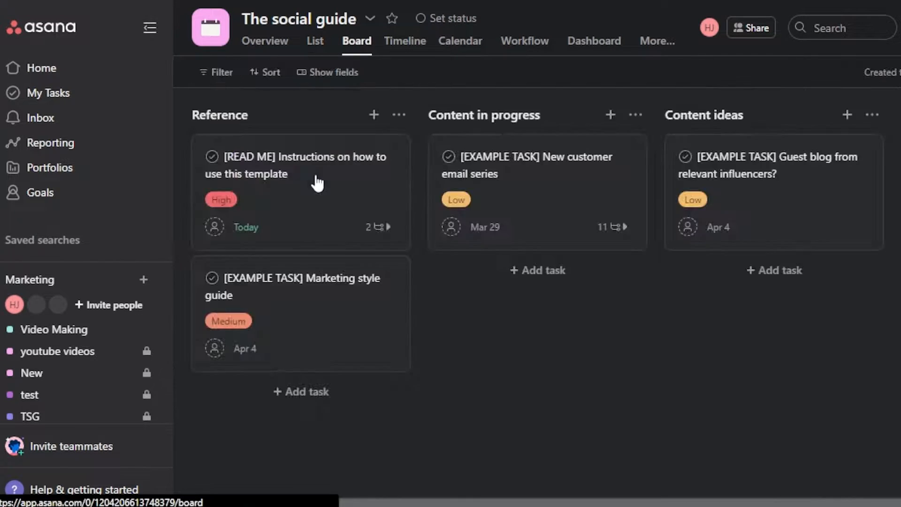
click(403, 42)
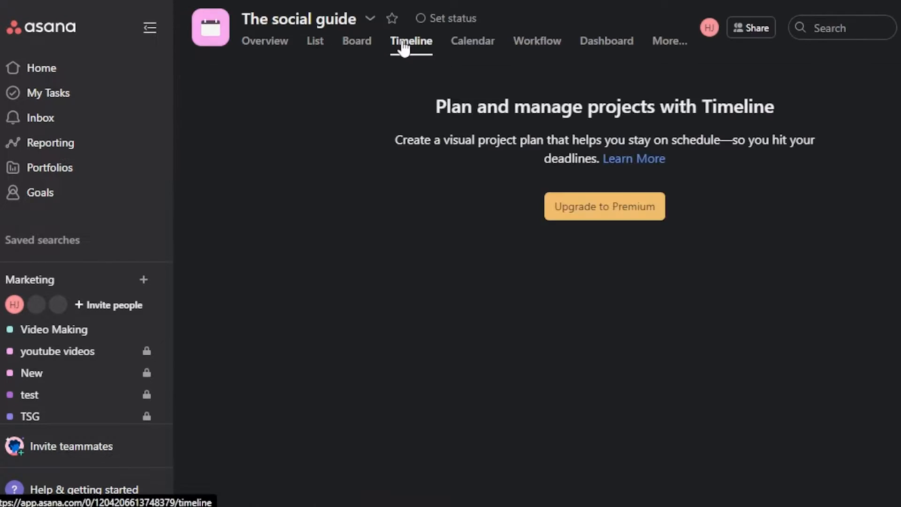
click(491, 41)
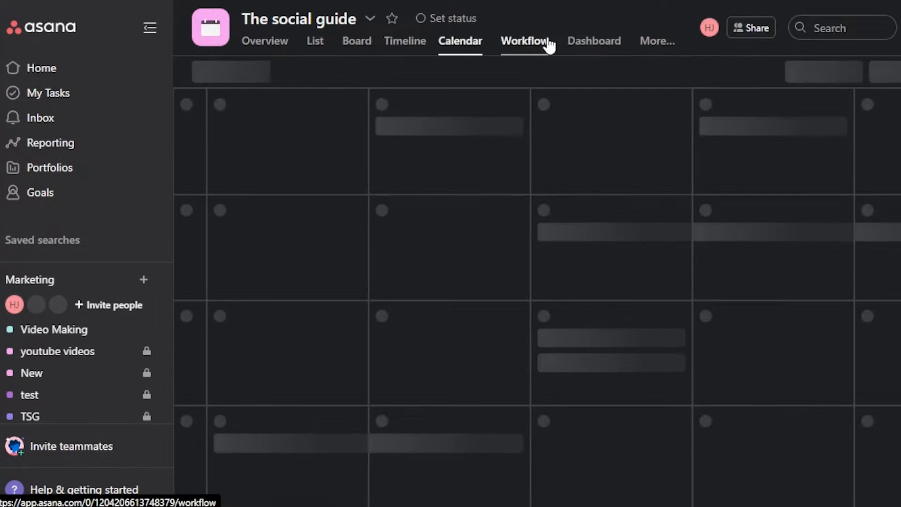
click(548, 43)
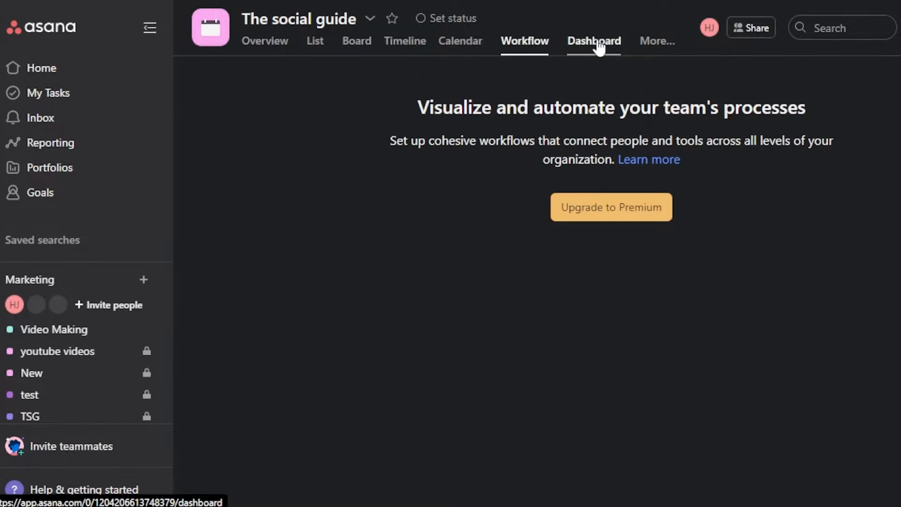
click(664, 45)
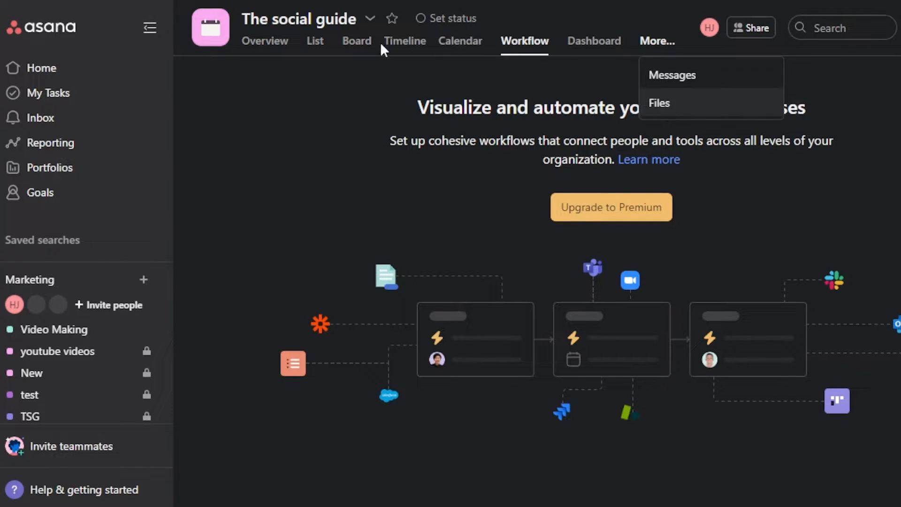
Step: Add a section named "Completed" after Content ideas in the project's Board view, with the sidebar collapsed
click(353, 49)
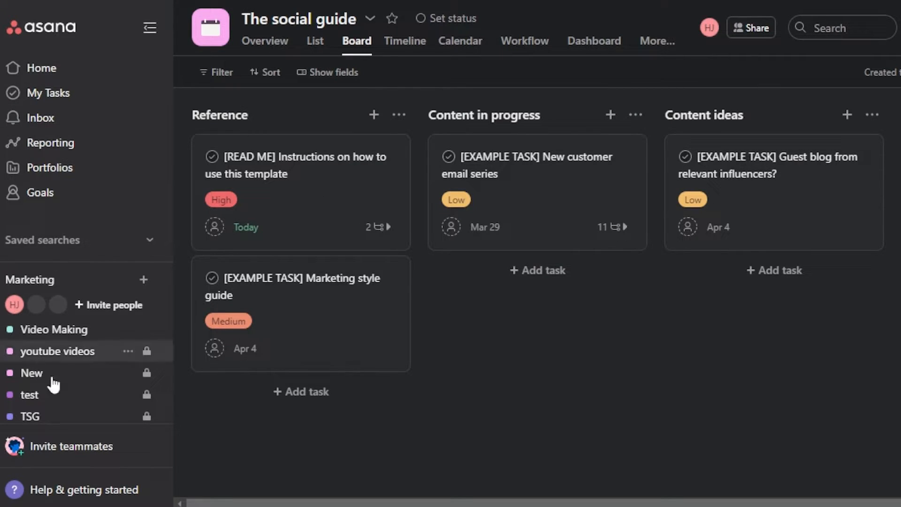
click(150, 29)
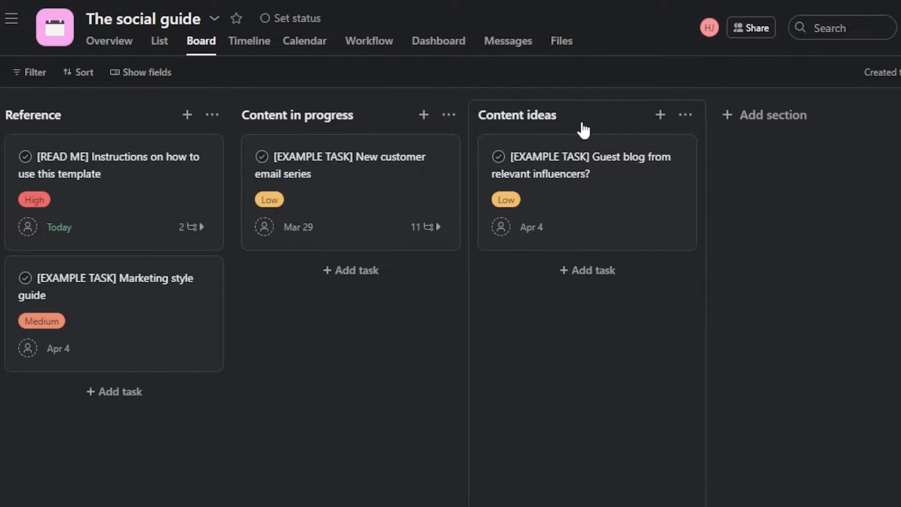
click(764, 123)
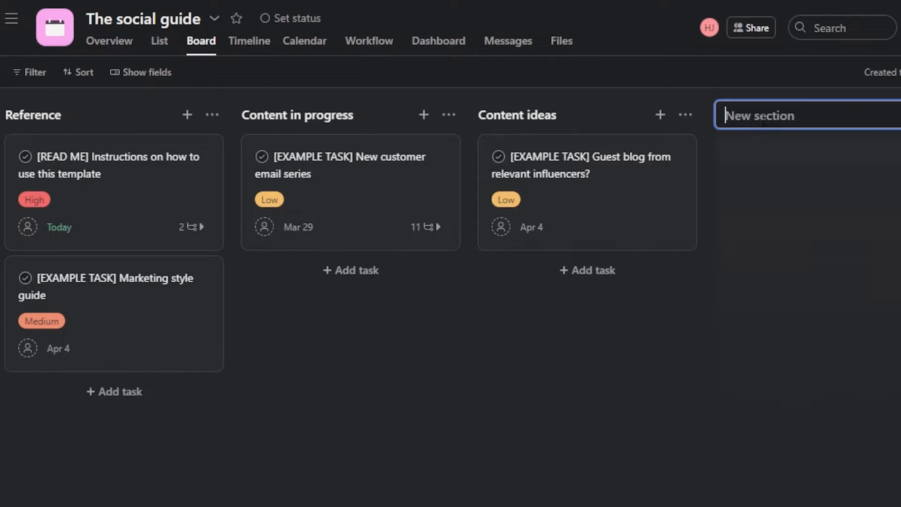
text(c)
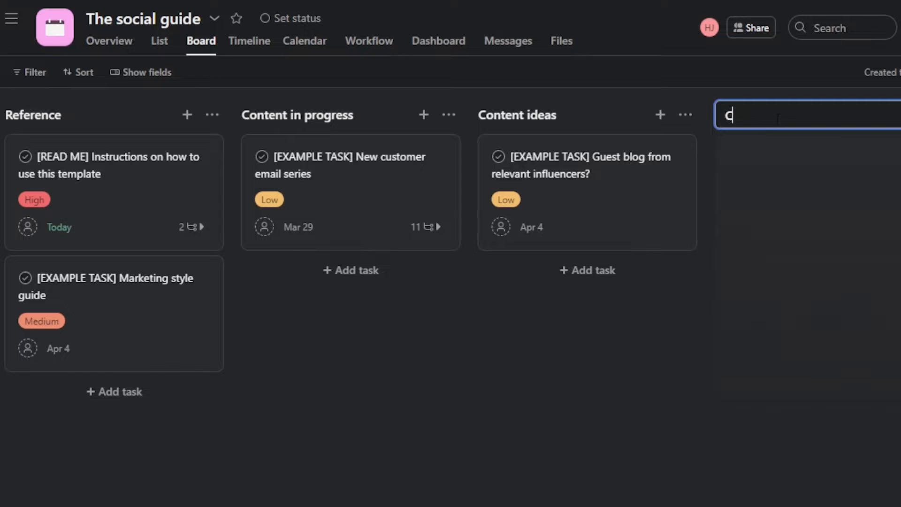
text(ompleted)
key(Return)
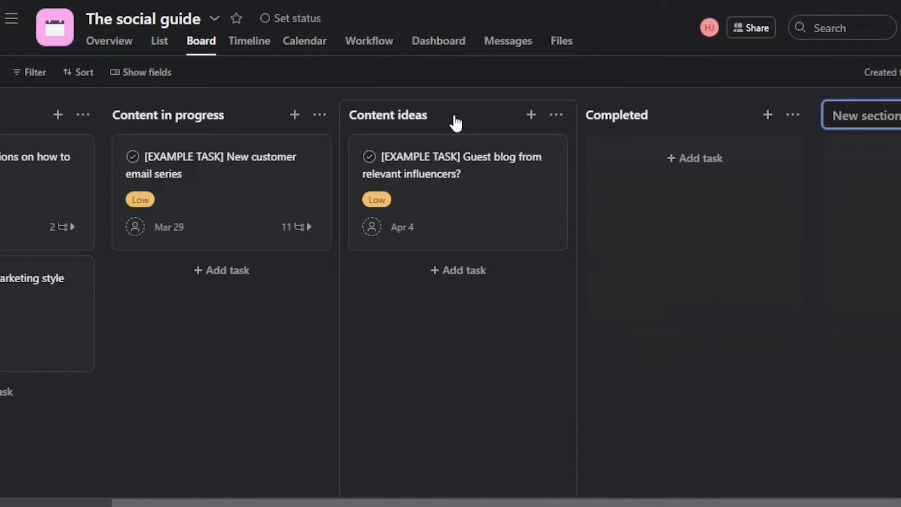
click(581, 503)
drag(580, 504, 358, 503)
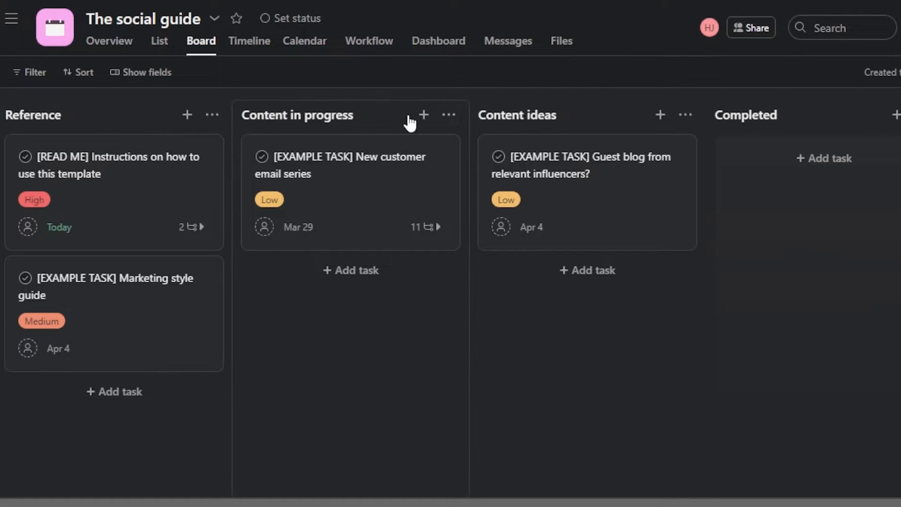
Step: Rename the board's Content ideas section to "ideas"
click(586, 113)
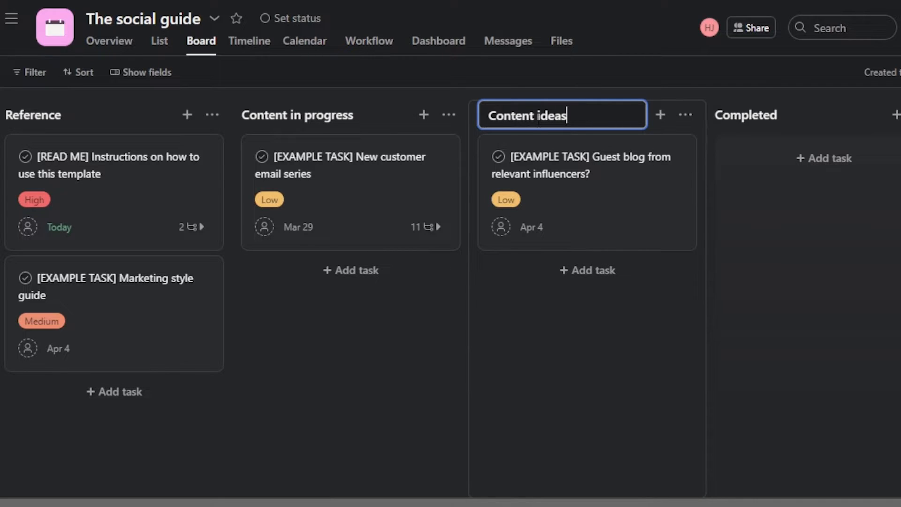
key(BackSpace)
key(BackSpace)
key(BackSpace)
key(BackSpace)
key(BackSpace)
key(BackSpace)
key(BackSpace)
key(BackSpace)
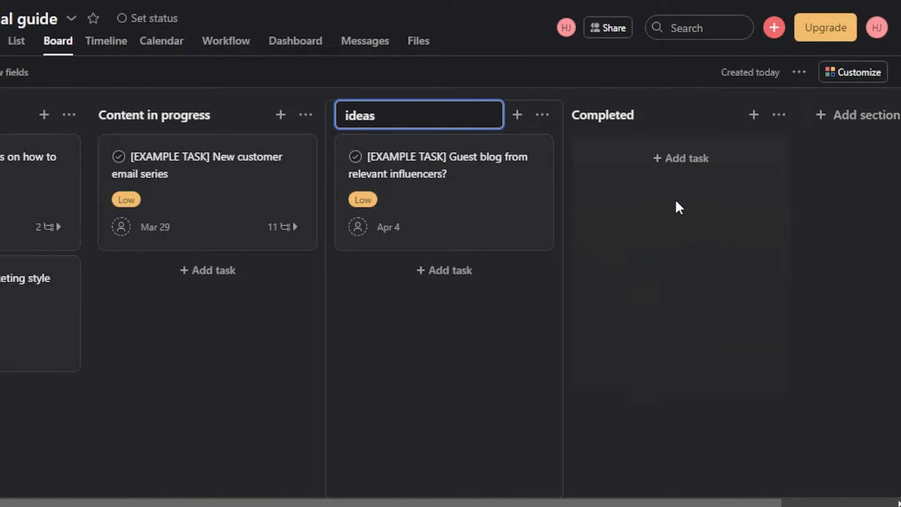
click(544, 71)
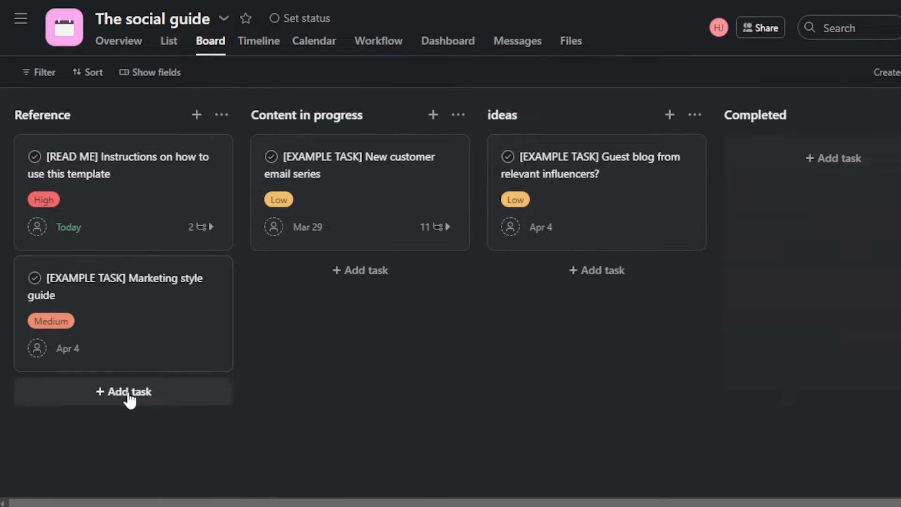
Step: Add a task named "test task" at the end of the Reference section
click(150, 398)
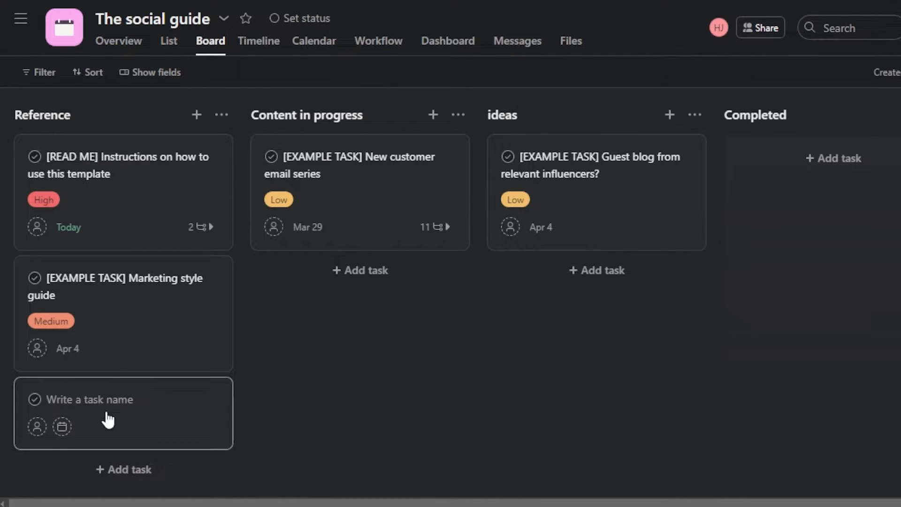
text(test task)
key(Return)
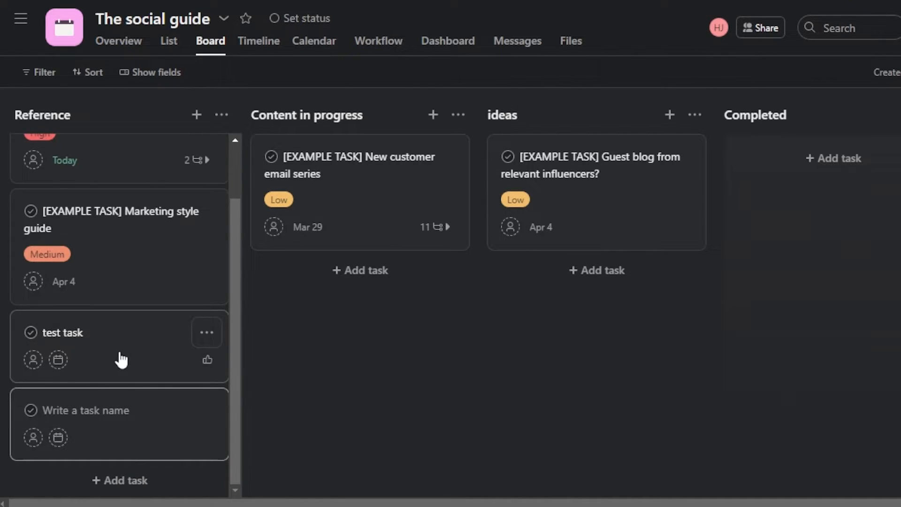
key(Escape)
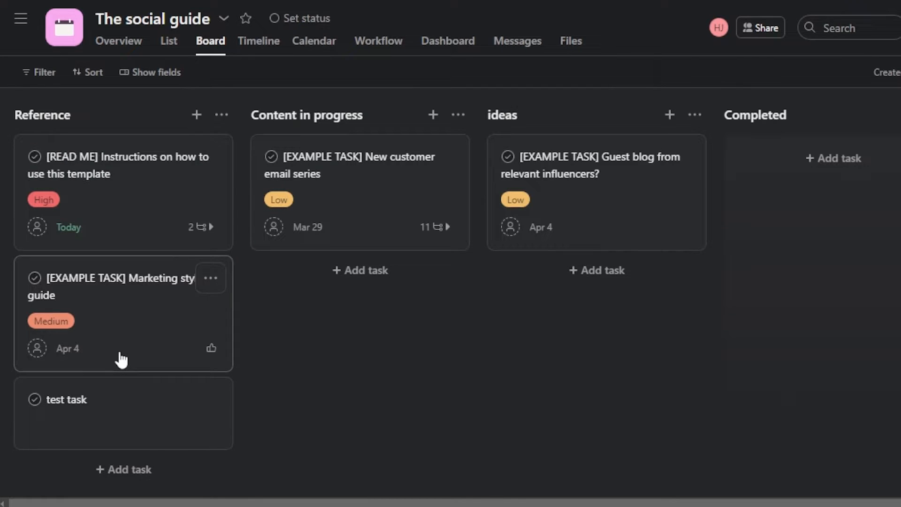
Step: Try out the assignee and due date settings in the details of test task, leaving both empty
click(107, 415)
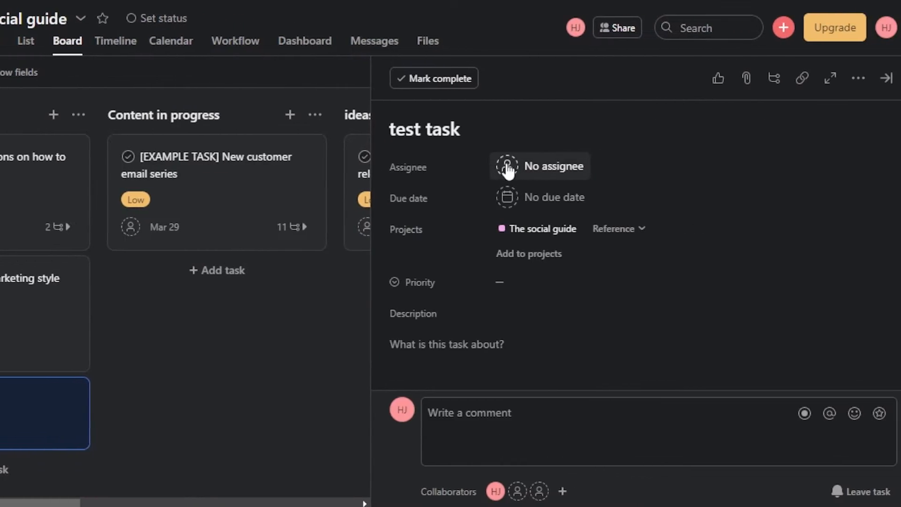
click(592, 169)
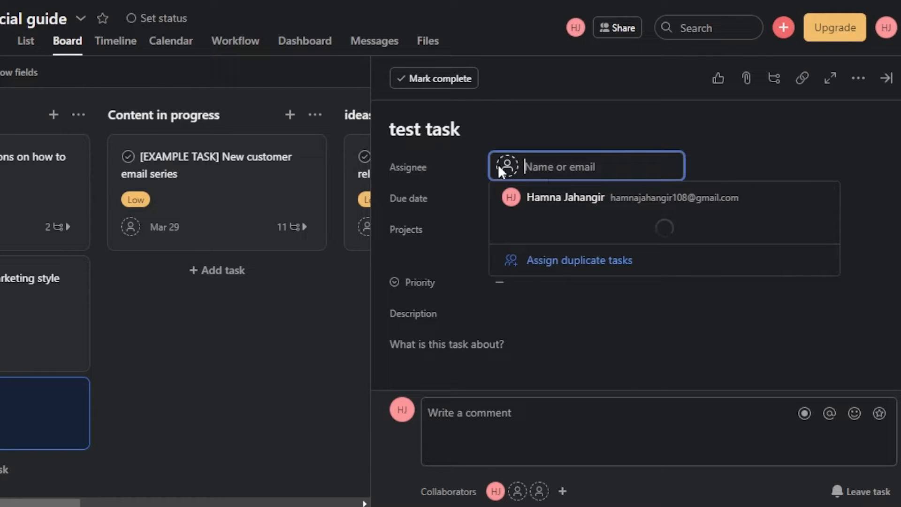
click(560, 199)
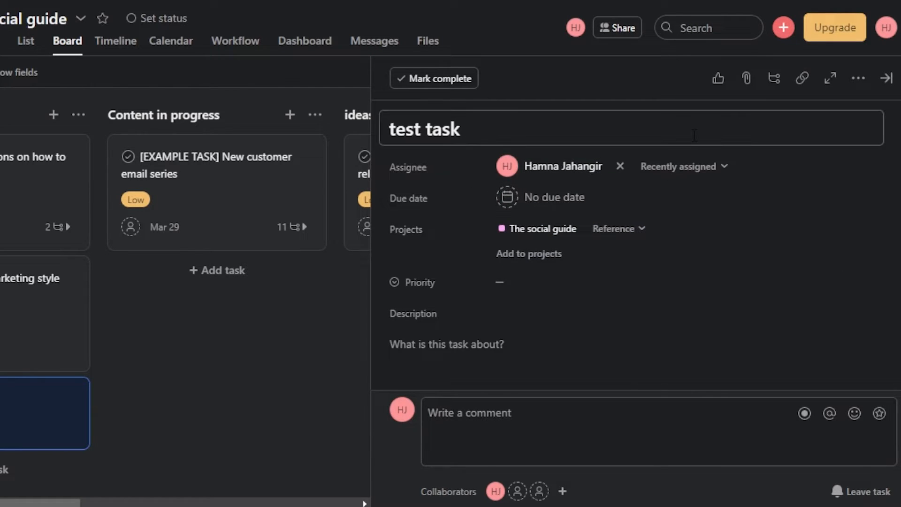
click(623, 168)
click(507, 197)
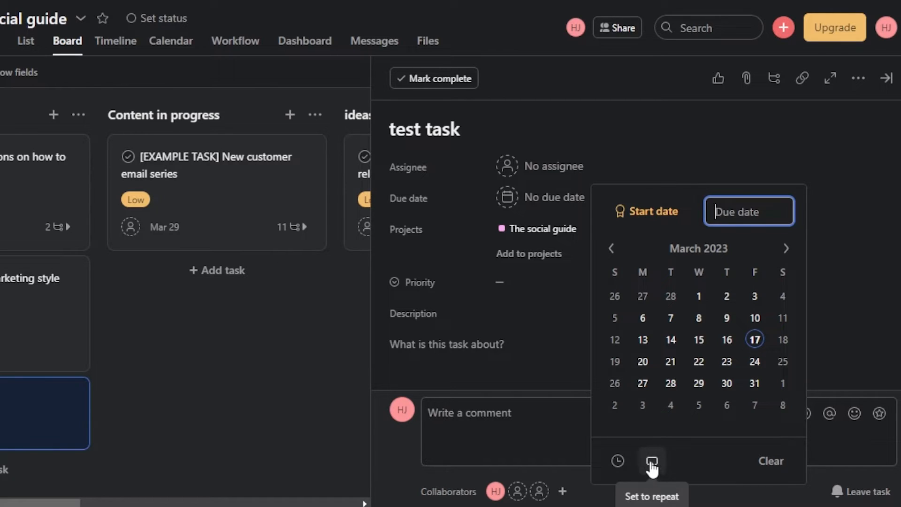
click(645, 155)
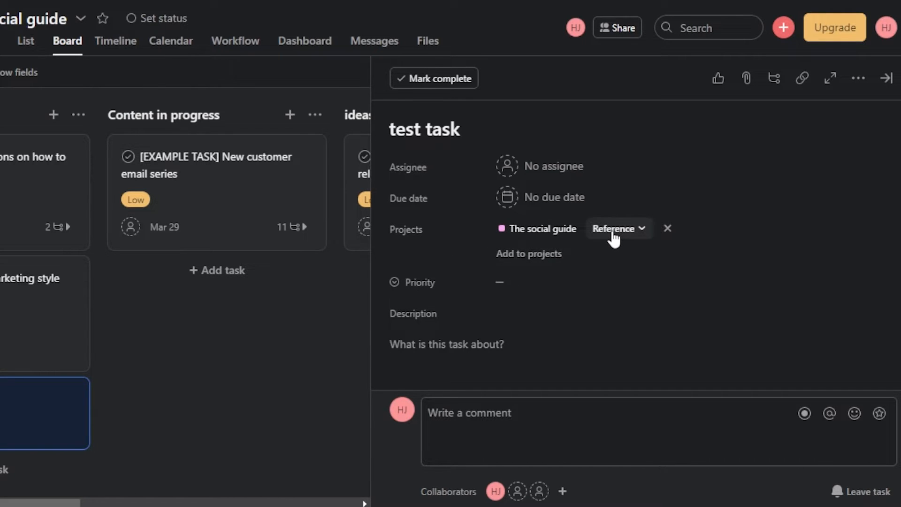
Step: Set the priority of test task to High and review the rest of its details
click(505, 288)
click(539, 338)
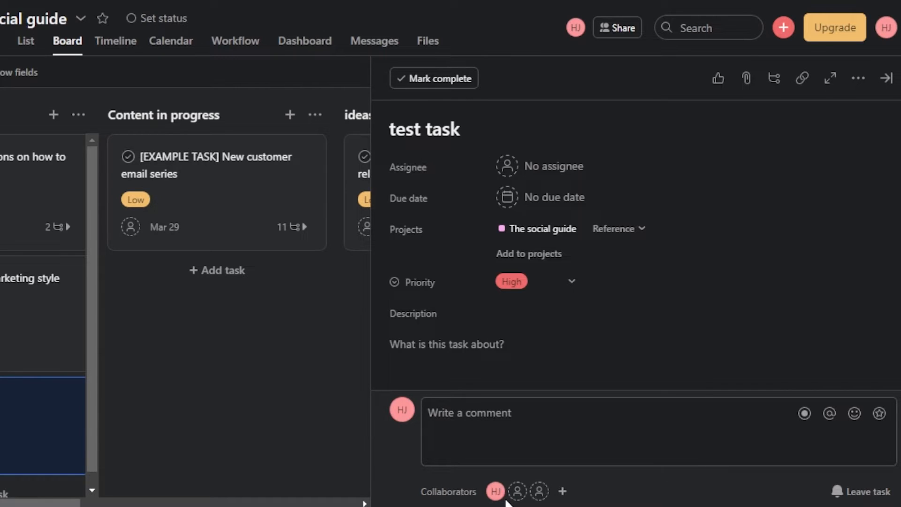
scroll(634, 234, down, 4)
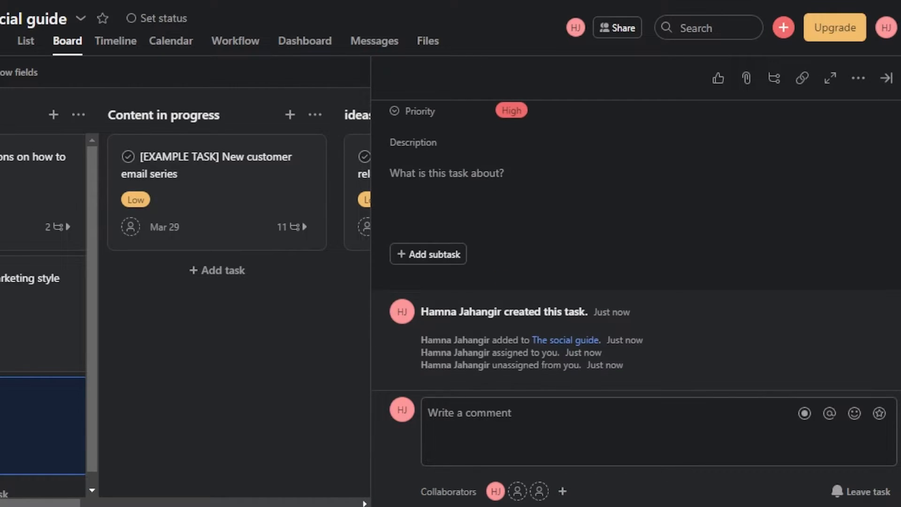
scroll(634, 235, up, 4)
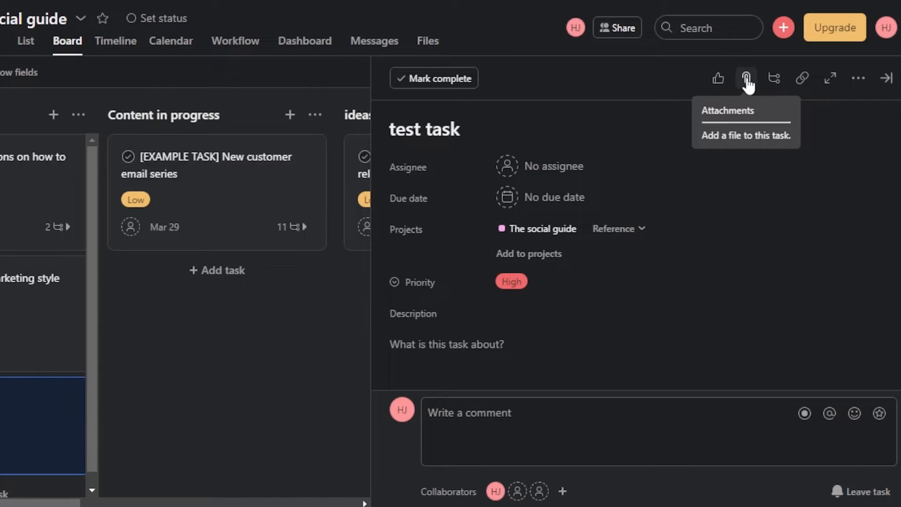
Step: Add the existing "editing" tag to test task and close its details
click(860, 79)
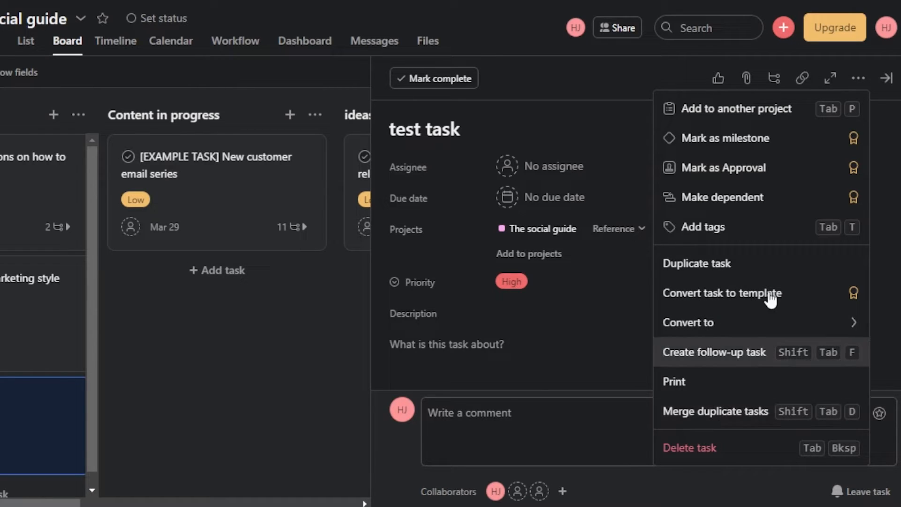
click(728, 233)
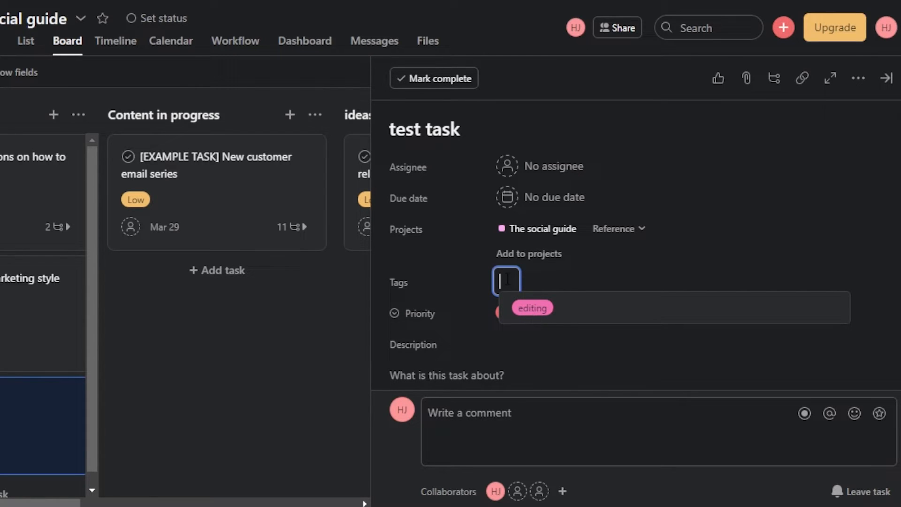
click(538, 316)
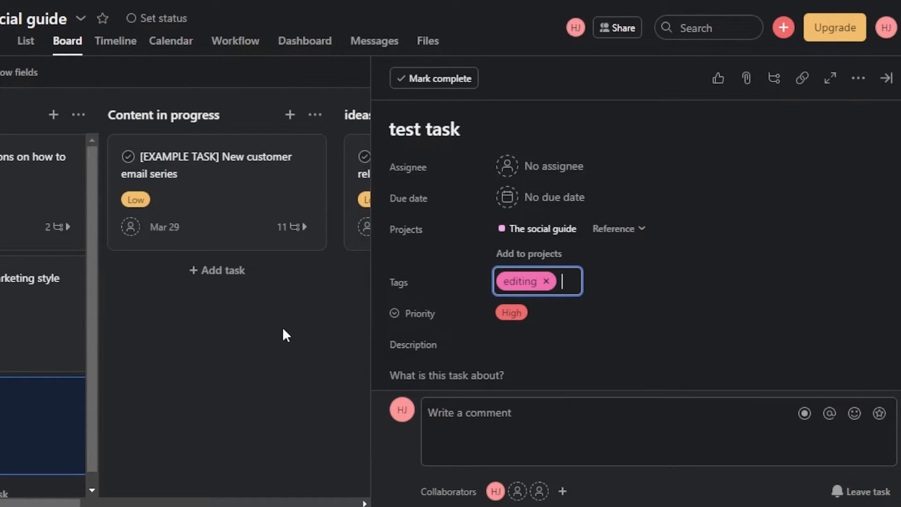
click(40, 426)
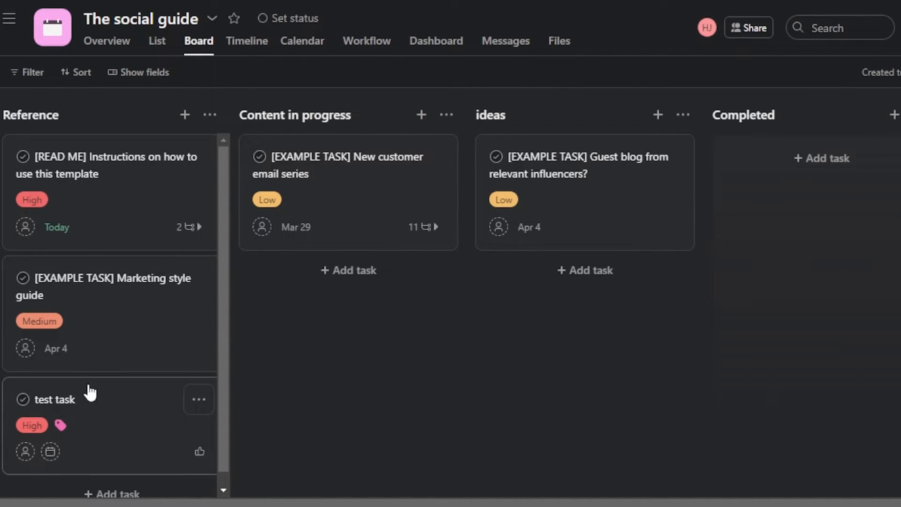
Step: Move test task from Reference to Content in progress and on to the Completed section
drag(120, 393, 376, 302)
drag(452, 294, 342, 276)
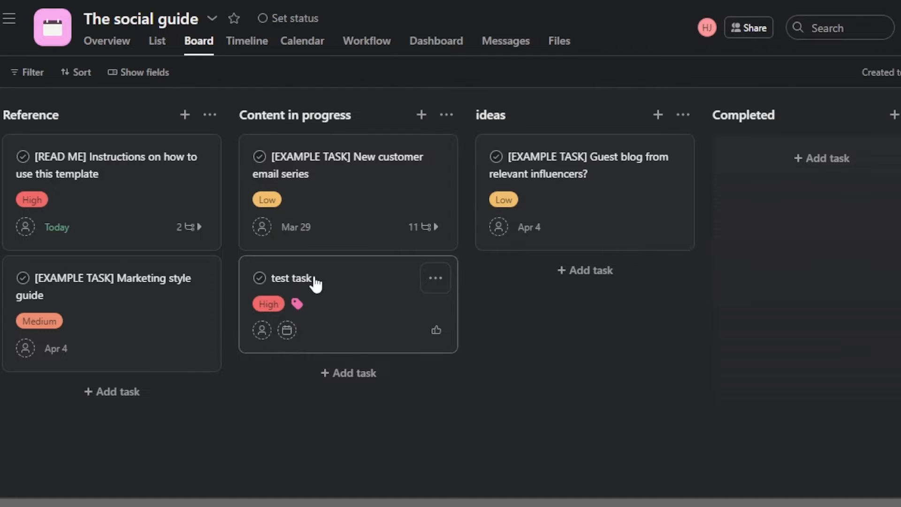
drag(337, 297, 796, 168)
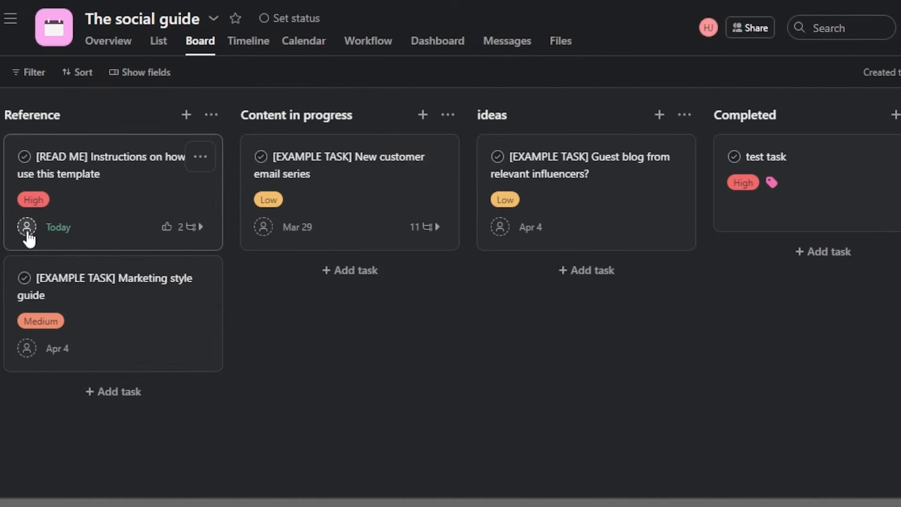
Step: Assign the [READ ME] instructions task in the Reference section to the project owner
click(21, 233)
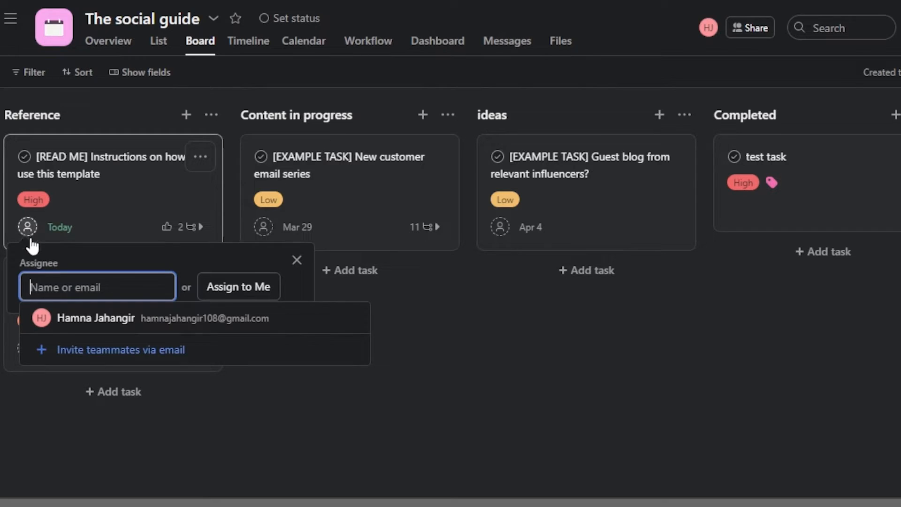
click(75, 322)
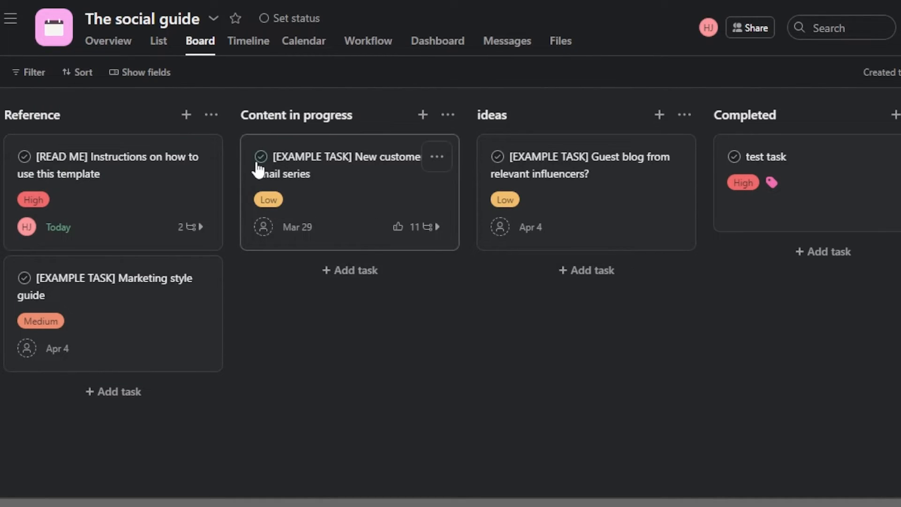
Step: Look through the Reference section's options and the project's customization settings for fields, rules, apps, forms and task templates
click(211, 115)
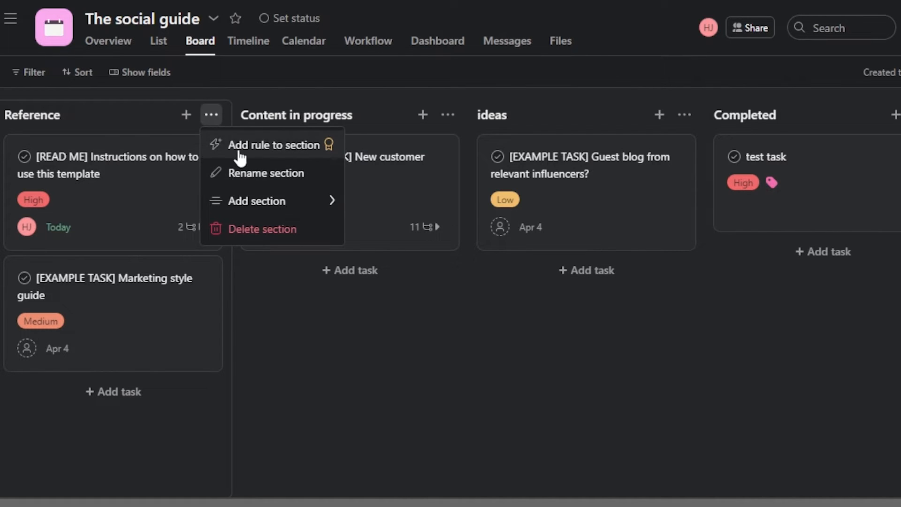
mouse_move(238, 205)
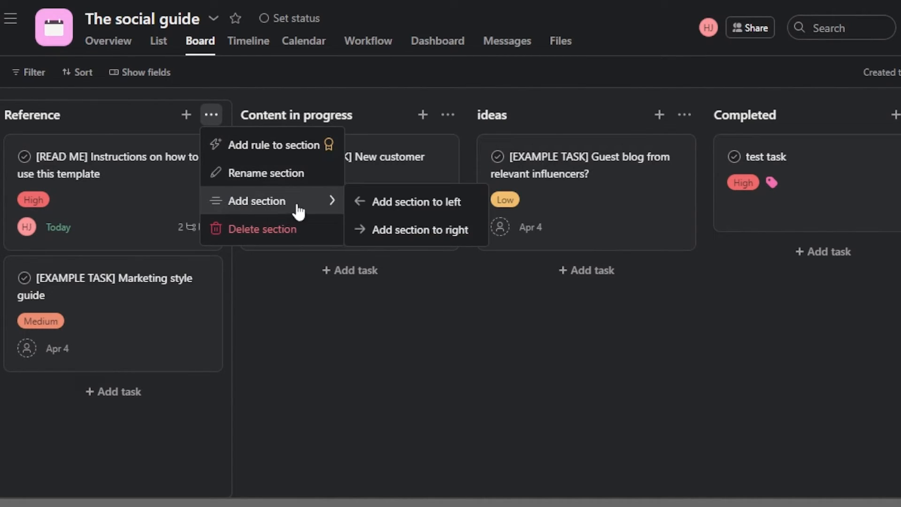
click(328, 366)
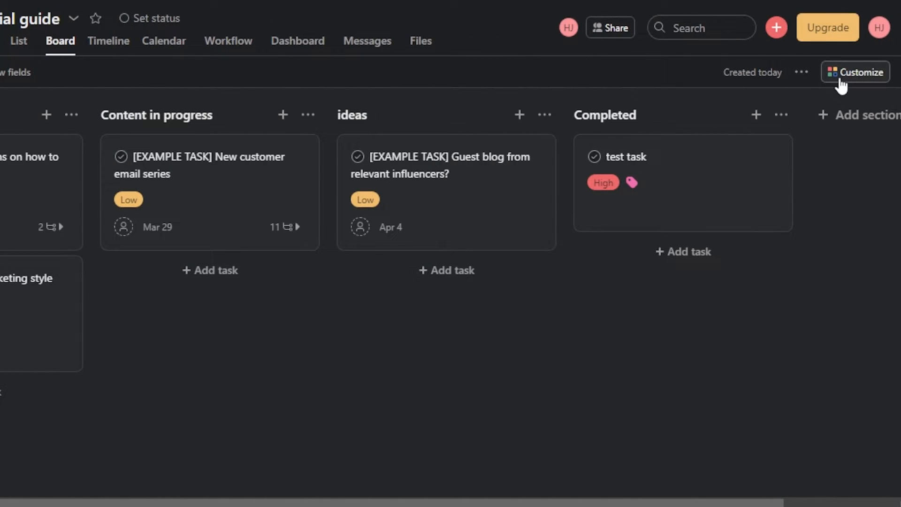
click(841, 83)
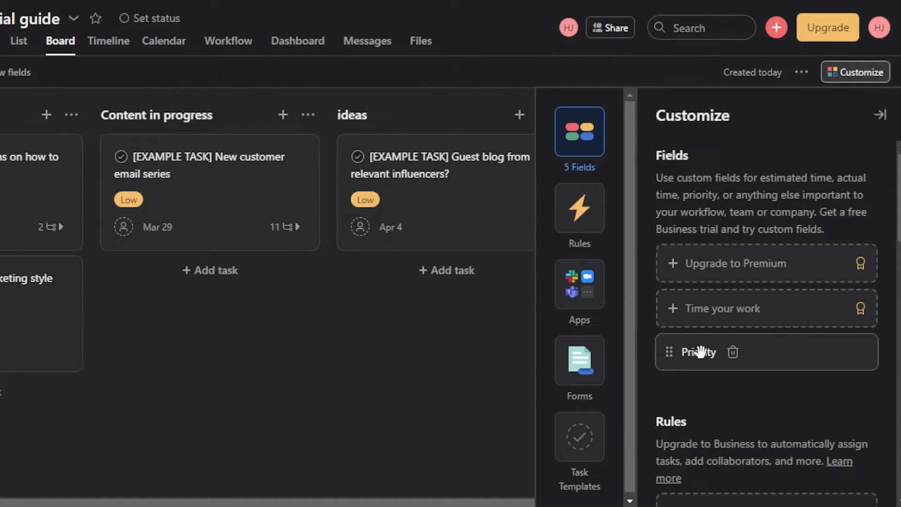
drag(900, 197, 900, 314)
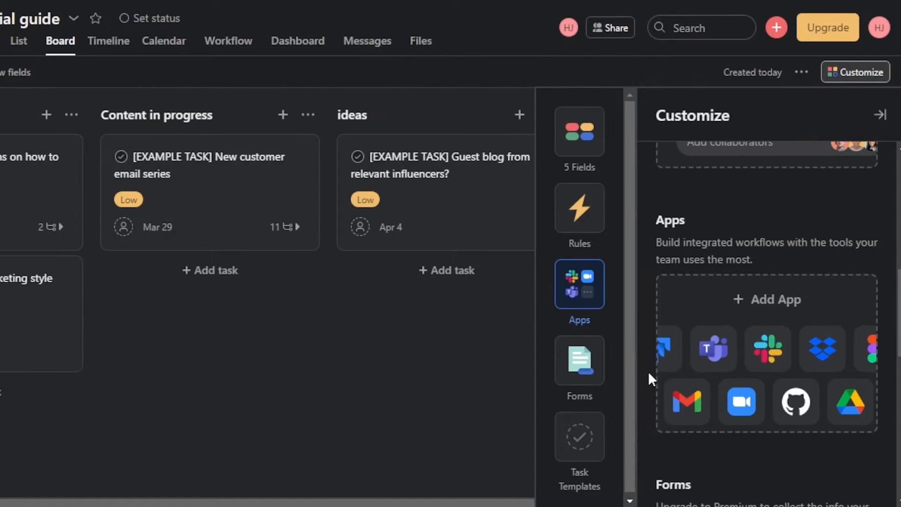
click(579, 371)
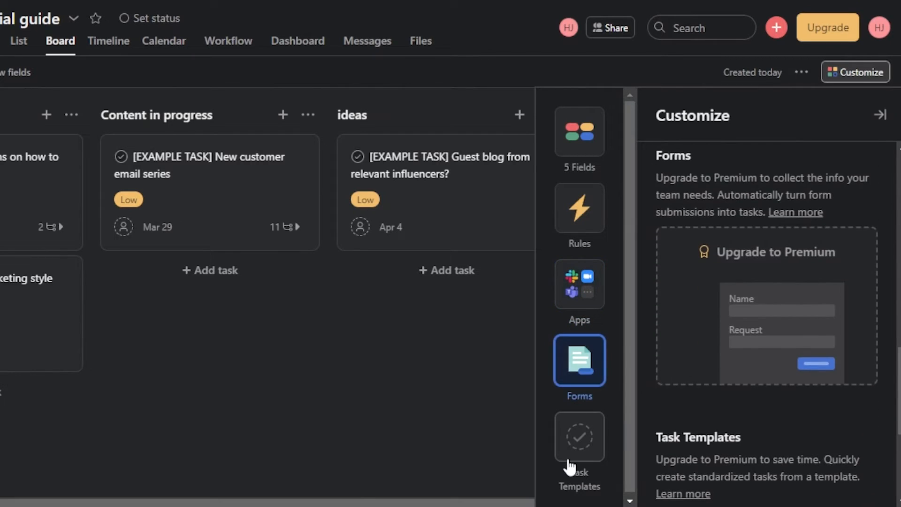
click(570, 464)
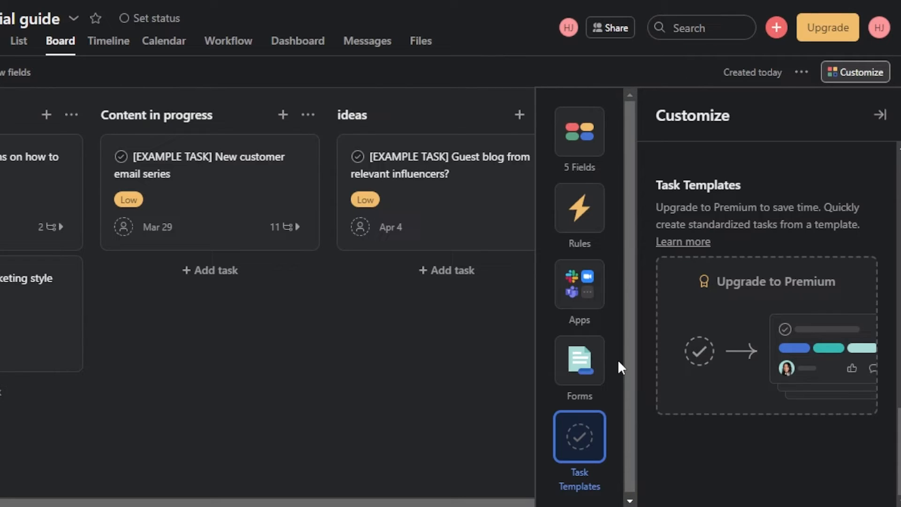
click(424, 325)
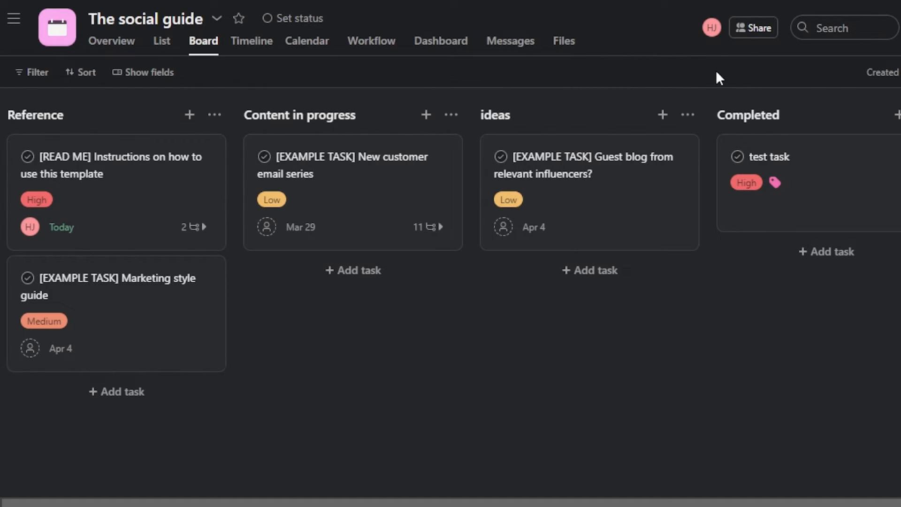
Step: Examine the project's sharing settings and member invitation form without inviting anyone
click(754, 28)
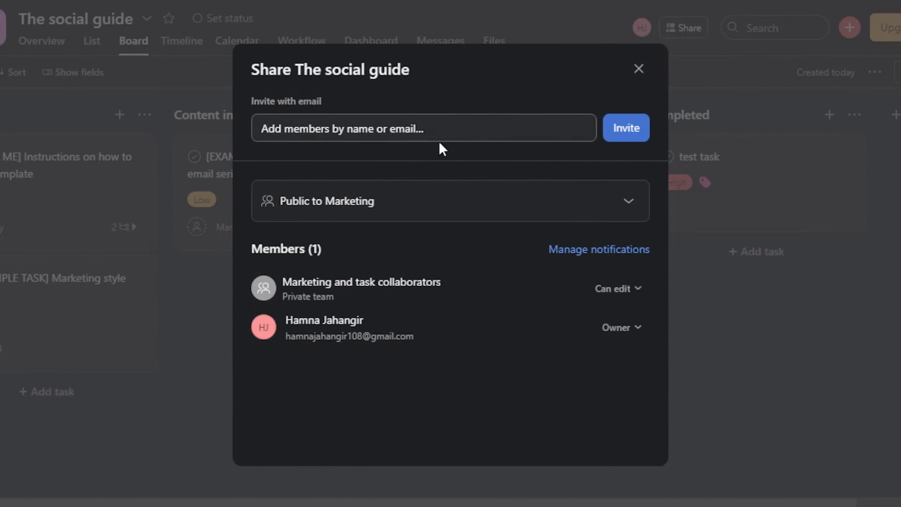
click(365, 129)
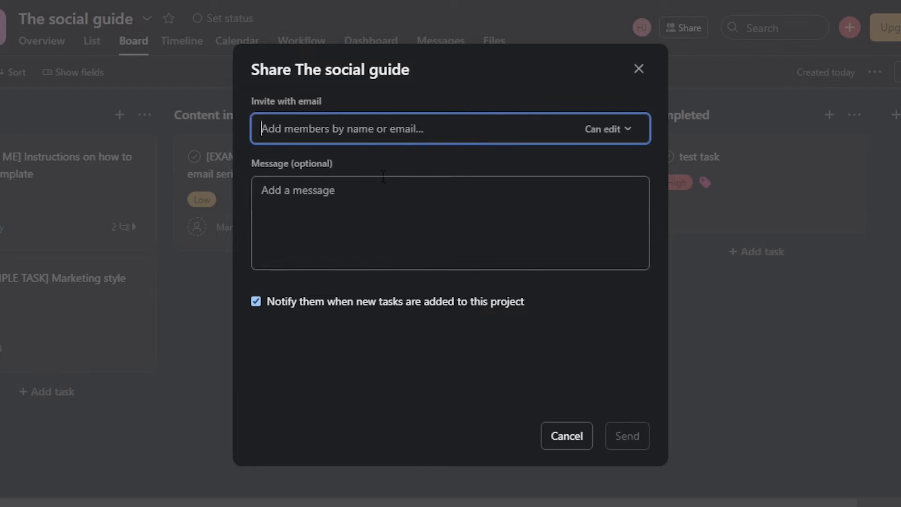
click(639, 69)
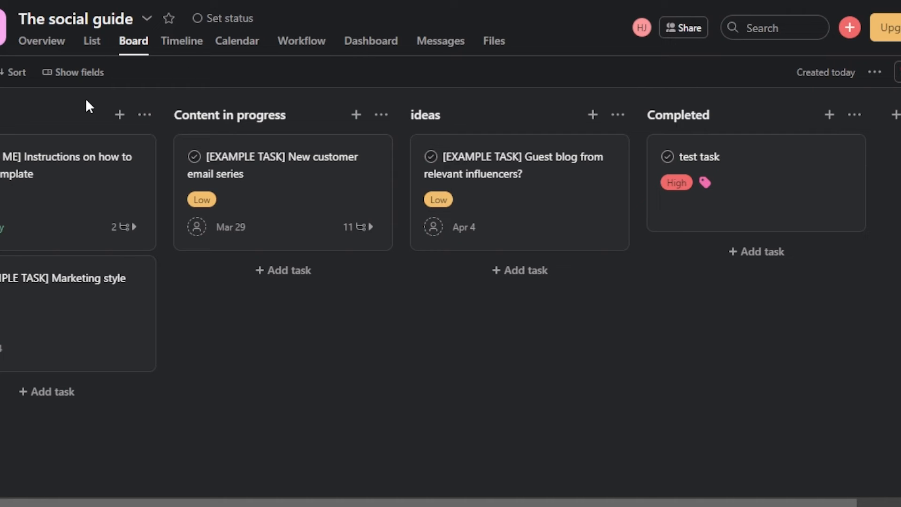
Step: Expand the sidebar again and open the Reporting page
click(27, 19)
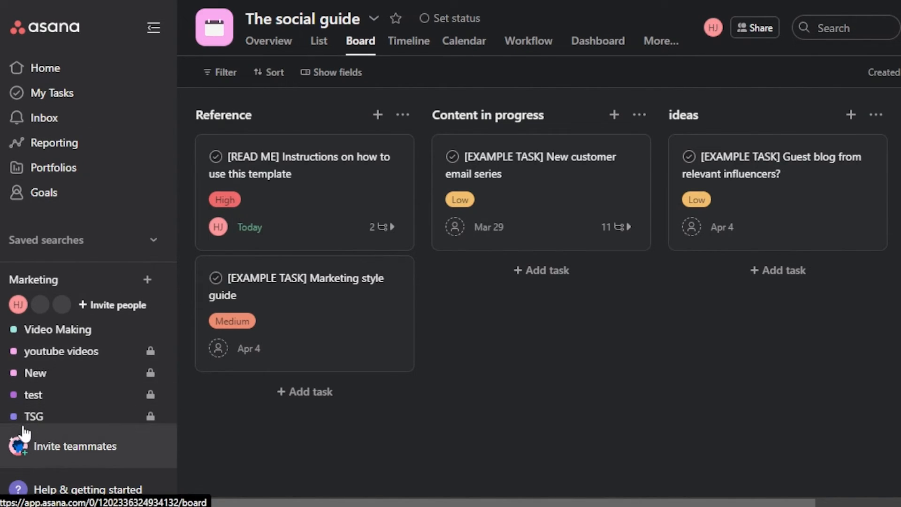
click(67, 148)
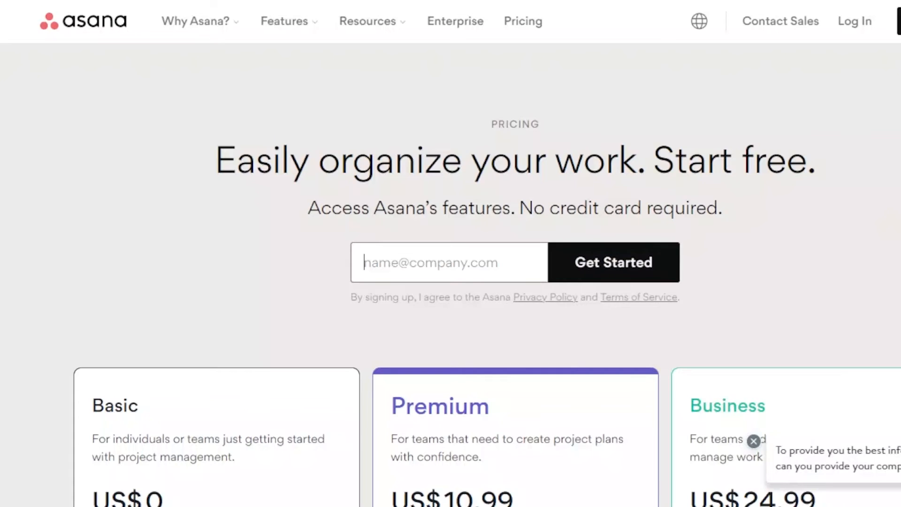
Step: Examine the prices and included features of the Basic, Premium and Business plans on Asana's pricing page
scroll(450, 282, down, 5)
scroll(450, 282, down, 1)
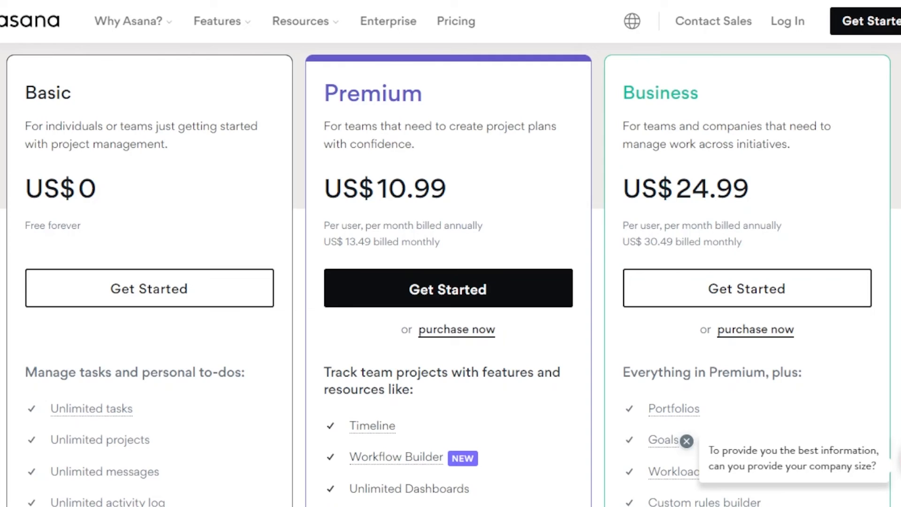
scroll(430, 266, down, 6)
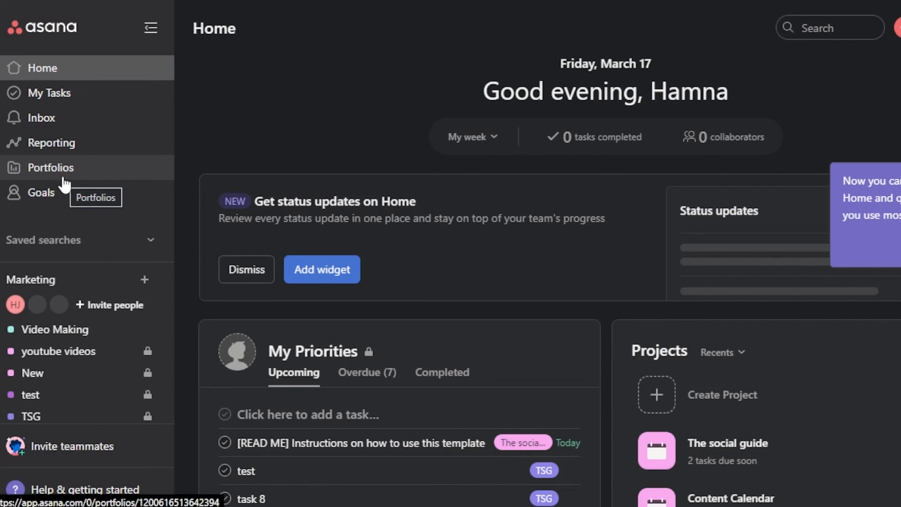
Step: Check the Inbox, and look through the Marketing team's New project in its List and Calendar views
click(69, 119)
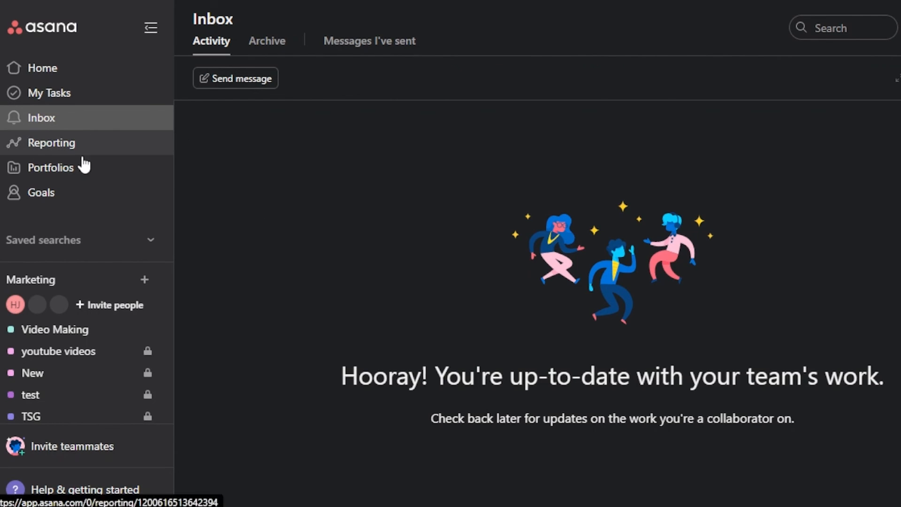
click(65, 375)
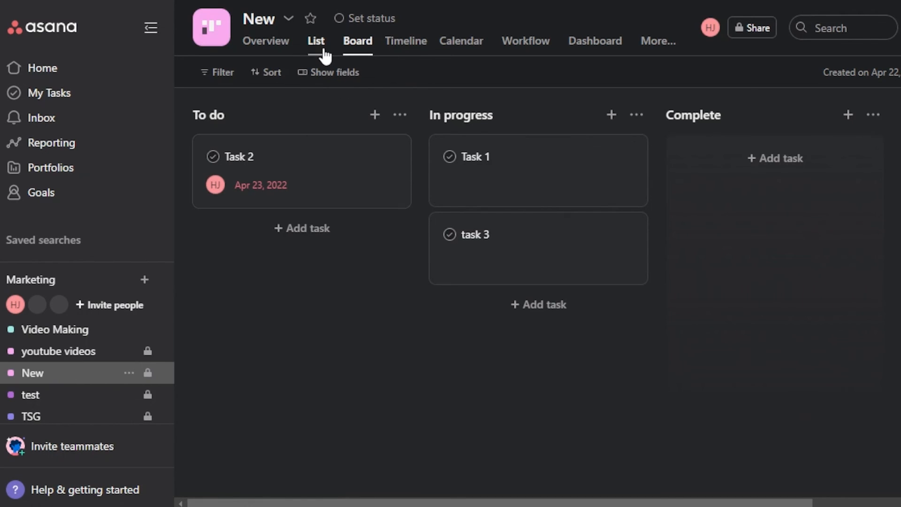
click(323, 49)
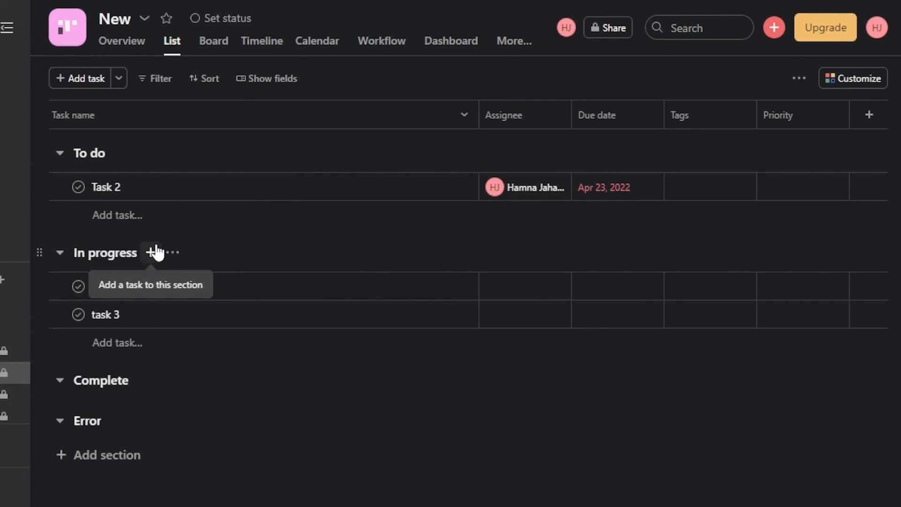
click(157, 253)
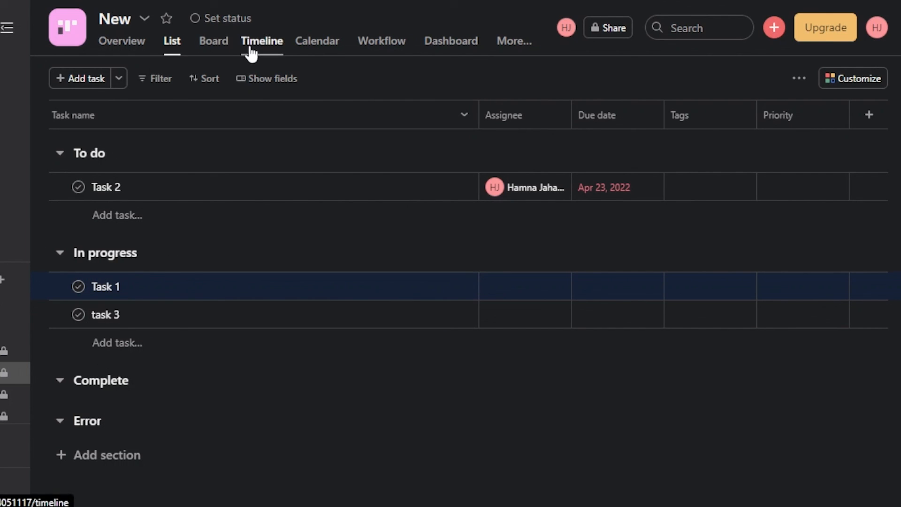
click(310, 51)
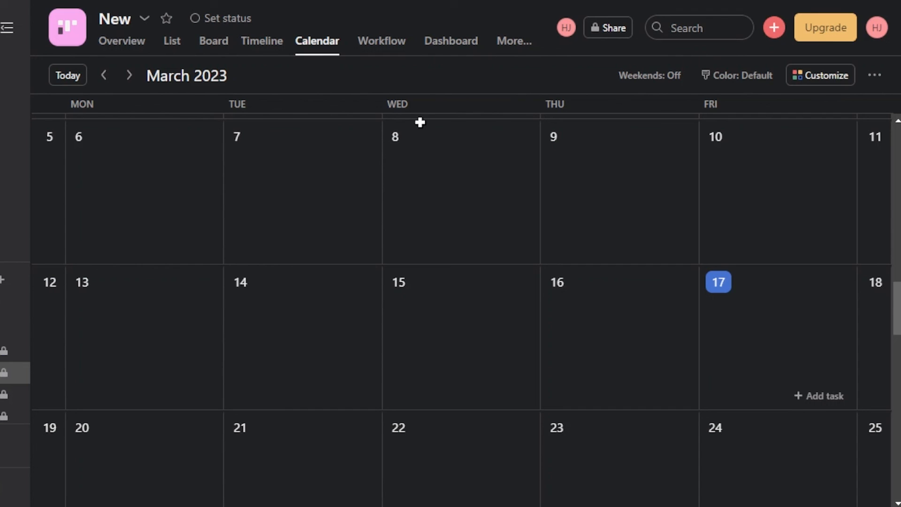
Step: Return the New project to its Board view and inspect its sections with the sidebar collapsed before expanding it again
click(214, 42)
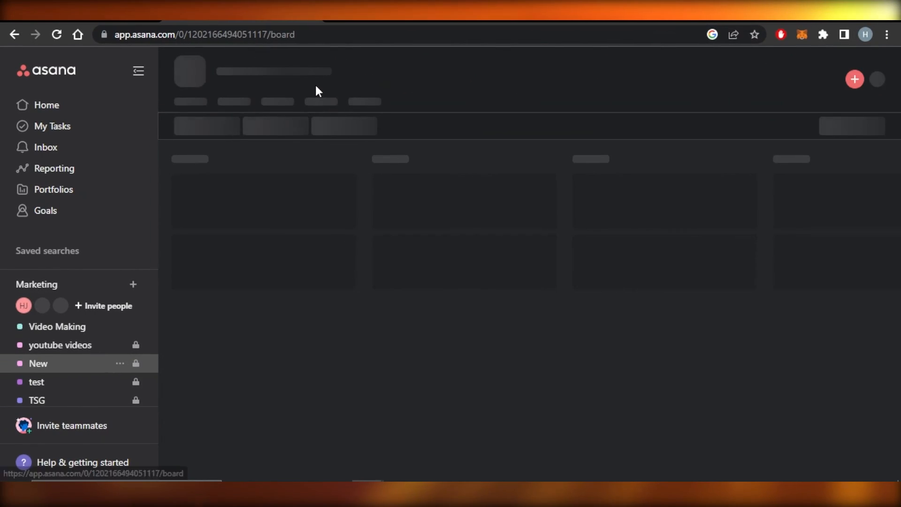
click(139, 72)
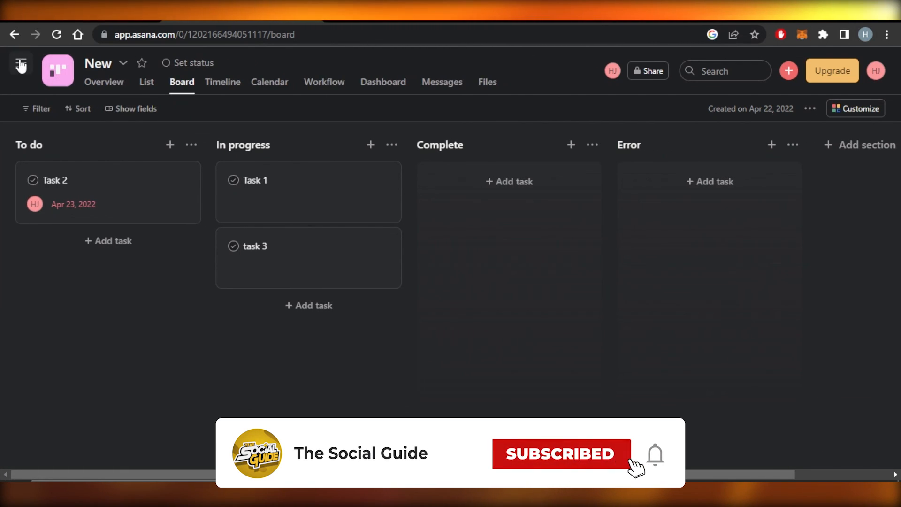
click(21, 63)
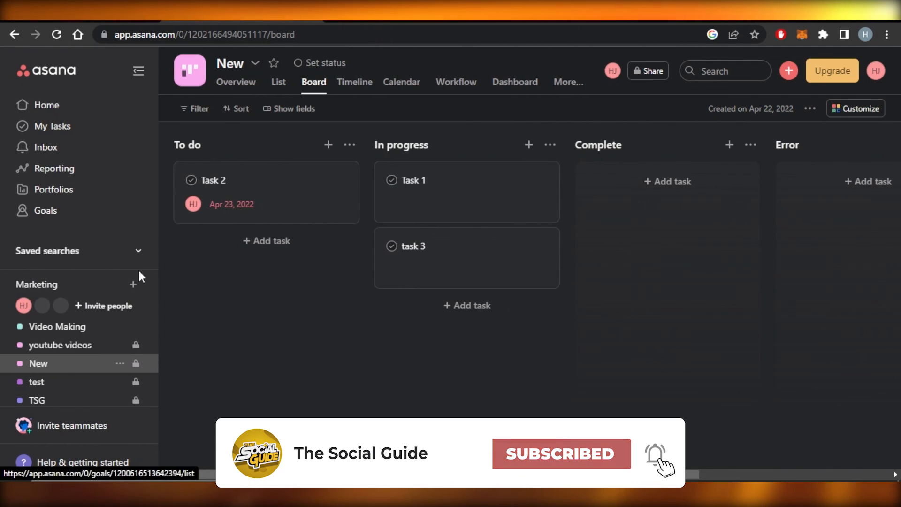